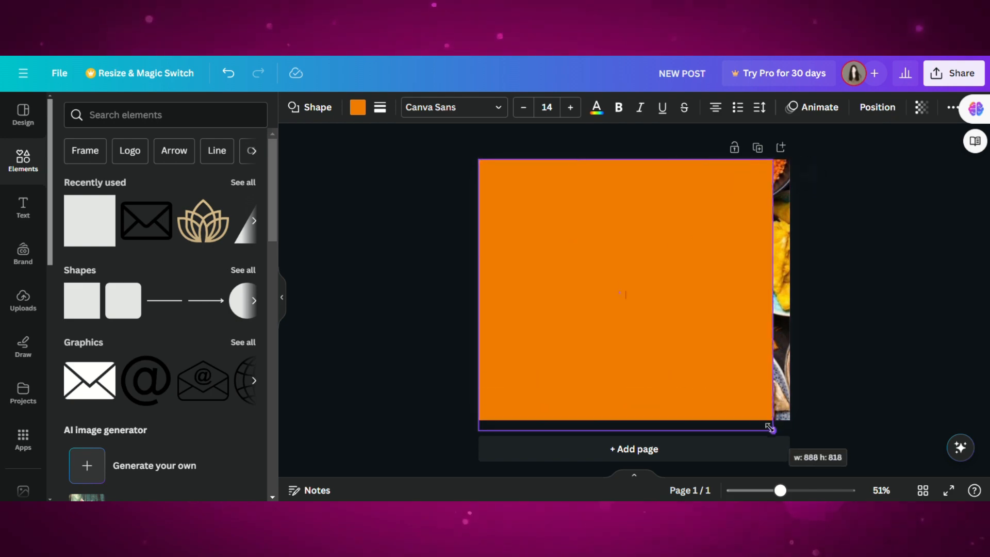
- Fill the full-canvas orange square with solid black and reduce its opacity so the food photo shows through faintly
{"action": "left_click", "coordinate": [357, 107]}
{"action": "scroll", "coordinate": [214, 298], "scroll_direction": "down", "scroll_amount": 5}
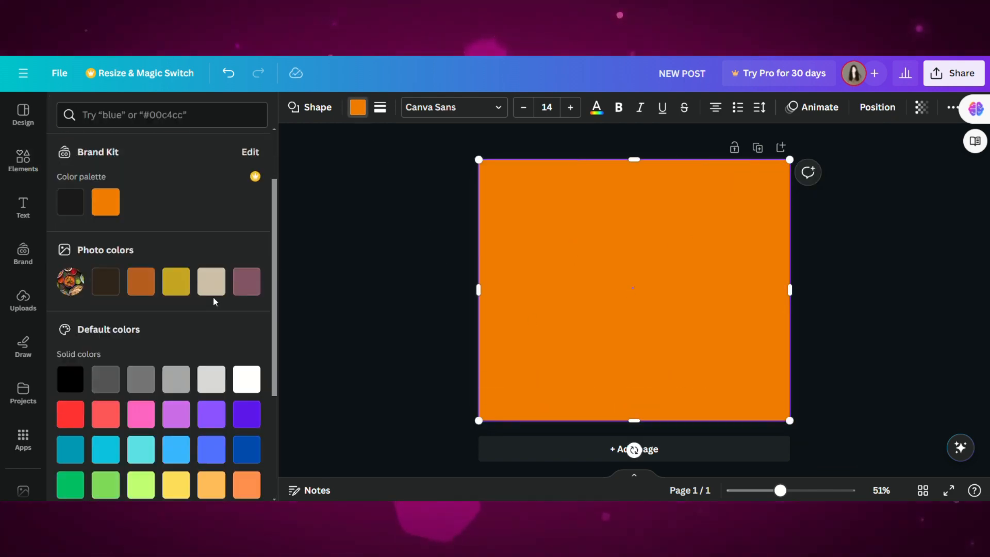
{"action": "left_click", "coordinate": [70, 226]}
{"action": "left_click", "coordinate": [921, 107]}
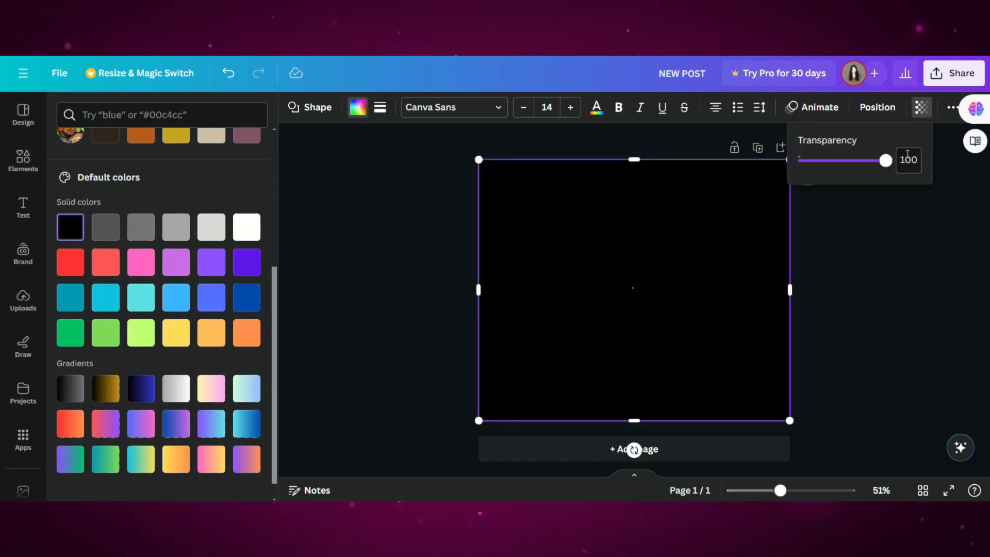
{"action": "key", "text": "Escape"}
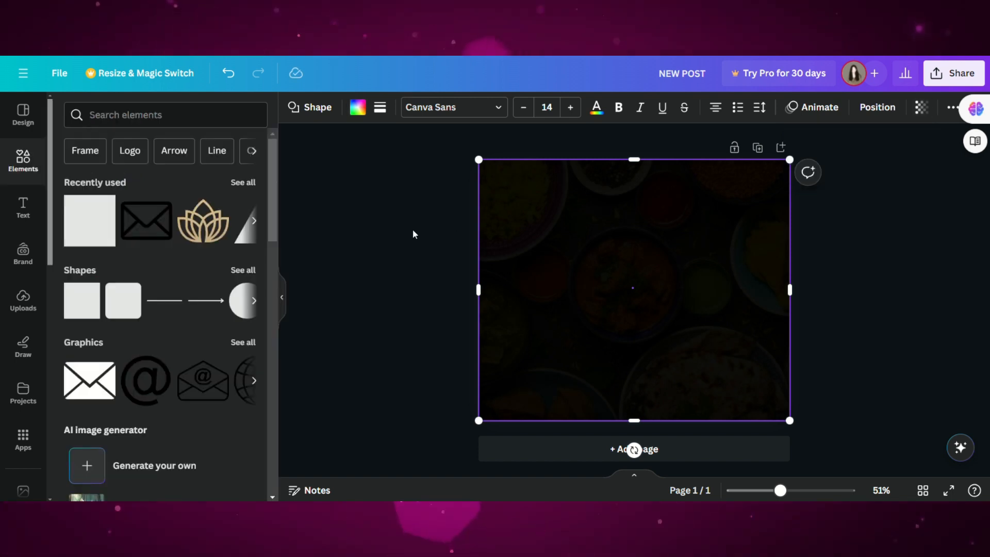
- Add another square and reshape it into a narrow full-height strip along the canvas's left edge
{"action": "left_click", "coordinate": [89, 221]}
{"action": "left_click_drag", "start_coordinate": [634, 250], "coordinate": [628, 165]}
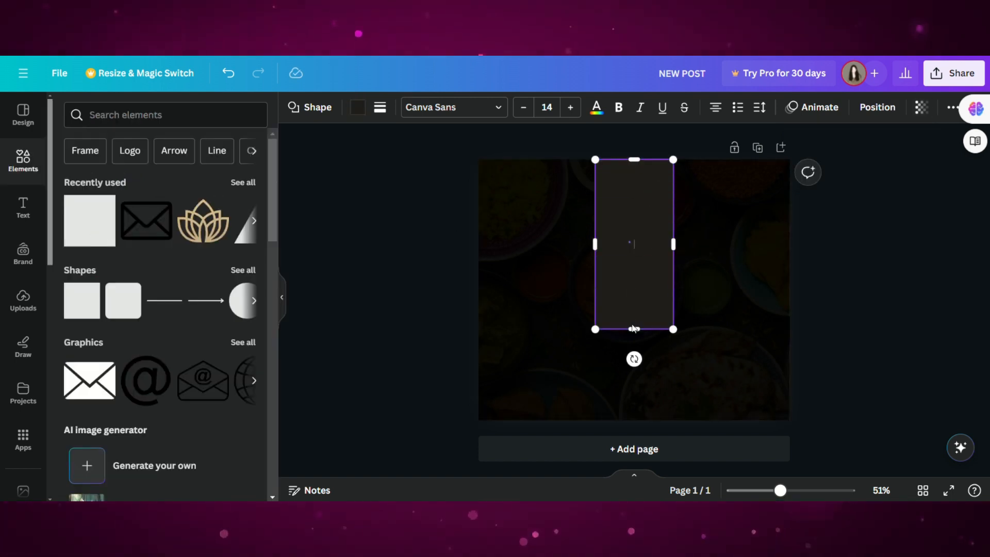
{"action": "left_click_drag", "start_coordinate": [634, 328], "coordinate": [645, 419]}
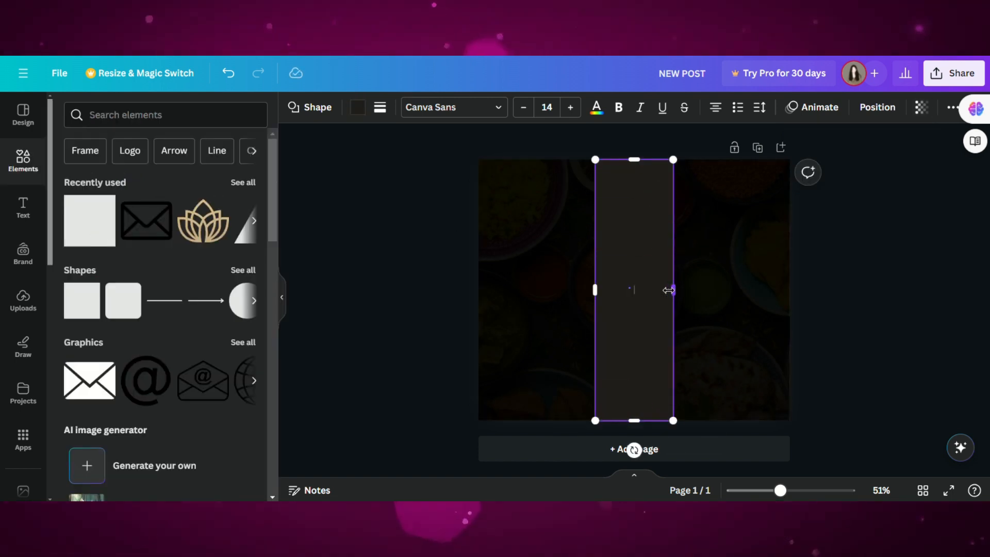
{"action": "left_click_drag", "start_coordinate": [673, 287], "coordinate": [499, 288]}
- Fill the narrow vertical strip with the custom yellow #FFFF00
{"action": "left_click", "coordinate": [357, 107]}
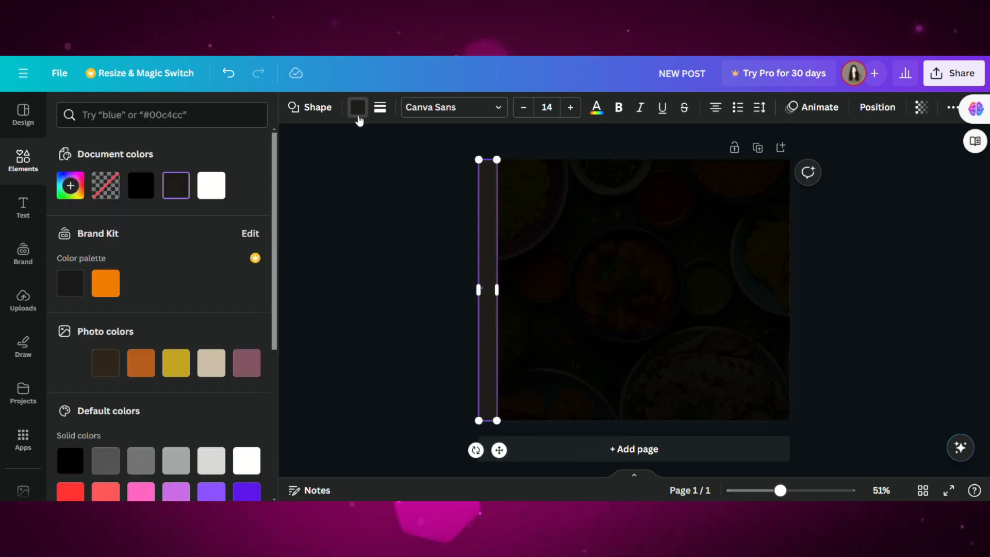
{"action": "left_click", "coordinate": [70, 185]}
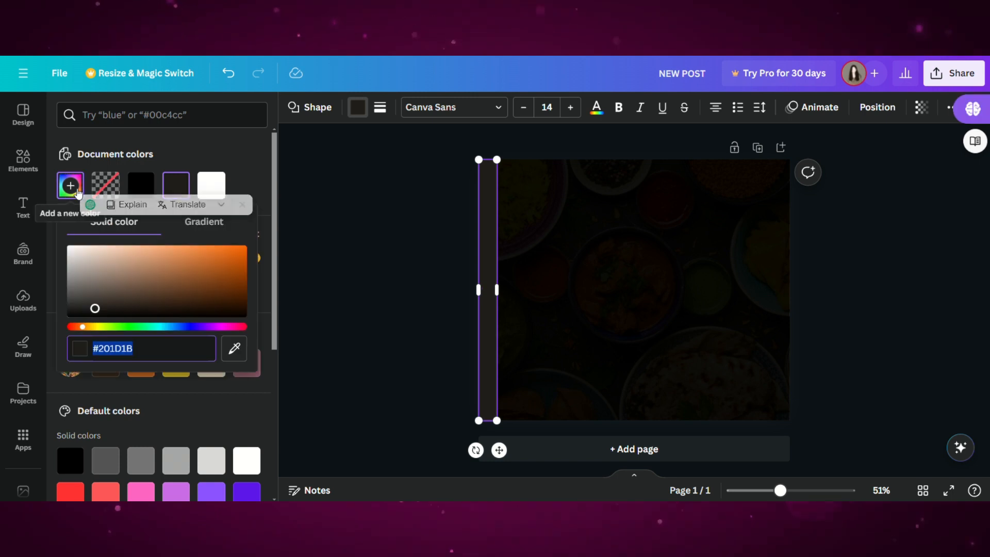
{"action": "type", "text": "#FFFF00"}
{"action": "left_click", "coordinate": [382, 242]}
{"action": "left_click", "coordinate": [488, 259]}
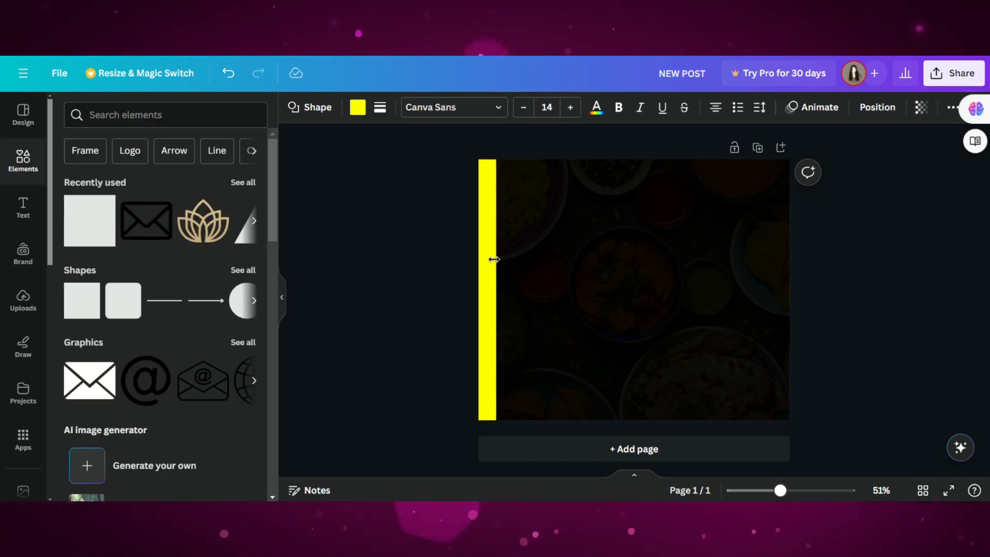
{"action": "left_click", "coordinate": [389, 244]}
- Add a straight line, make it vertical at full canvas height and centre it on the yellow strip
{"action": "left_click", "coordinate": [170, 308]}
{"action": "left_click_drag", "start_coordinate": [685, 287], "coordinate": [847, 290]}
{"action": "left_click_drag", "start_coordinate": [701, 319], "coordinate": [777, 305]}
{"action": "left_click_drag", "start_coordinate": [744, 277], "coordinate": [520, 277]}
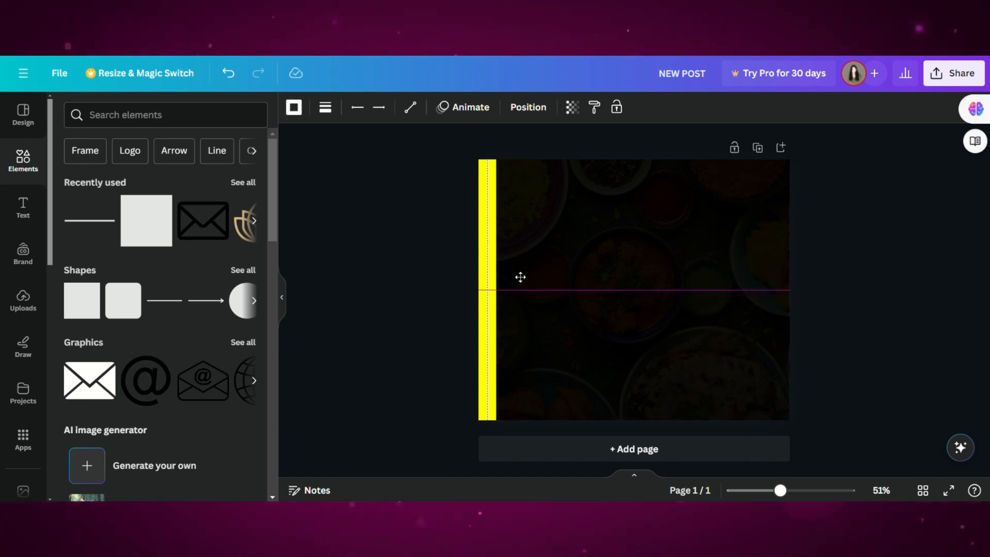
- Color the vertical line black and make it a short-dashed line with a line weight of 3
{"action": "left_click", "coordinate": [294, 107]}
{"action": "left_click", "coordinate": [106, 185]}
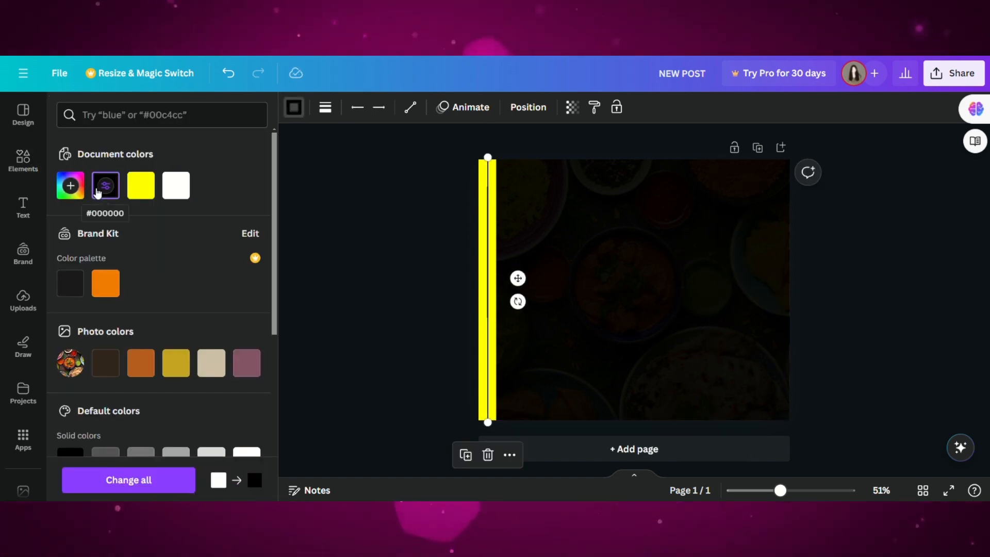
{"action": "left_click", "coordinate": [321, 111]}
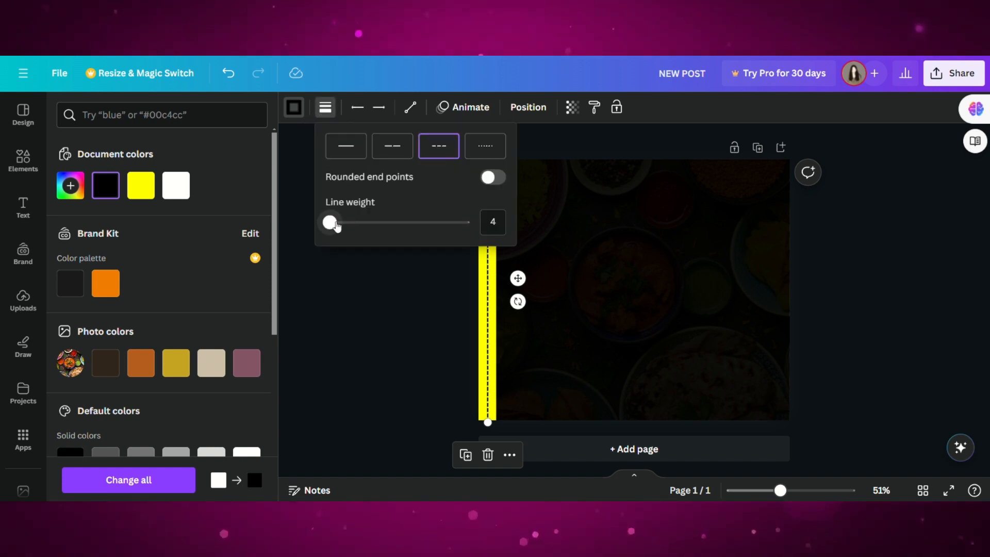
{"action": "left_click_drag", "start_coordinate": [334, 224], "coordinate": [329, 223]}
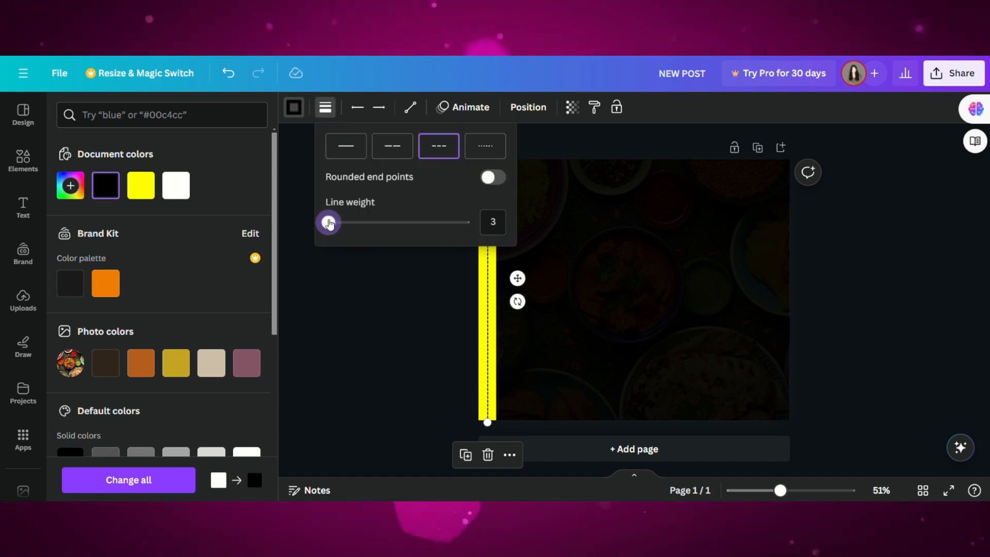
- Adjust the dashed line's weight and shift it toward the outer edge of the yellow strip
{"action": "left_click_drag", "start_coordinate": [518, 279], "coordinate": [484, 289]}
{"action": "left_click", "coordinate": [455, 264]}
{"action": "left_click", "coordinate": [383, 276]}
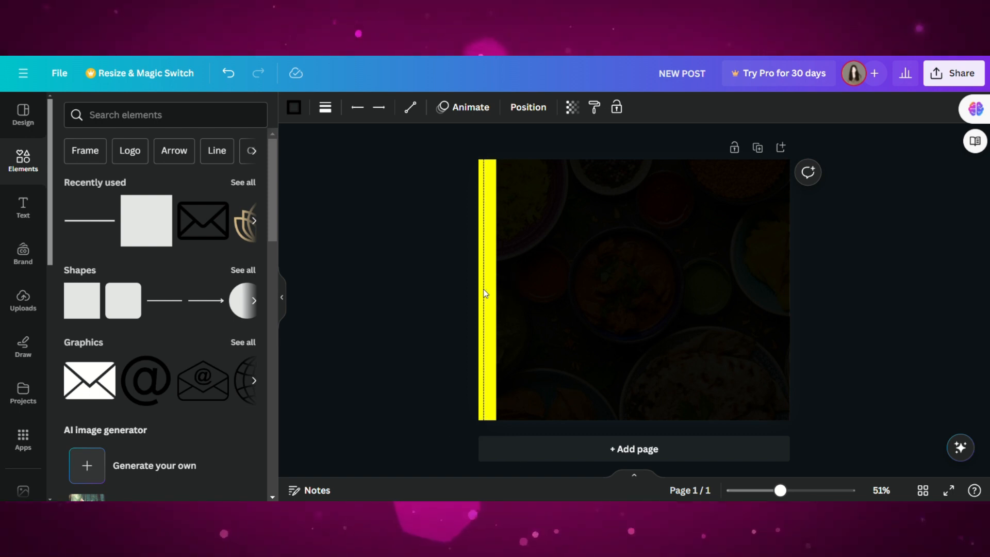
{"action": "key", "text": "shift+Right"}
{"action": "key", "text": "shift+Right"}
{"action": "left_click", "coordinate": [323, 107]}
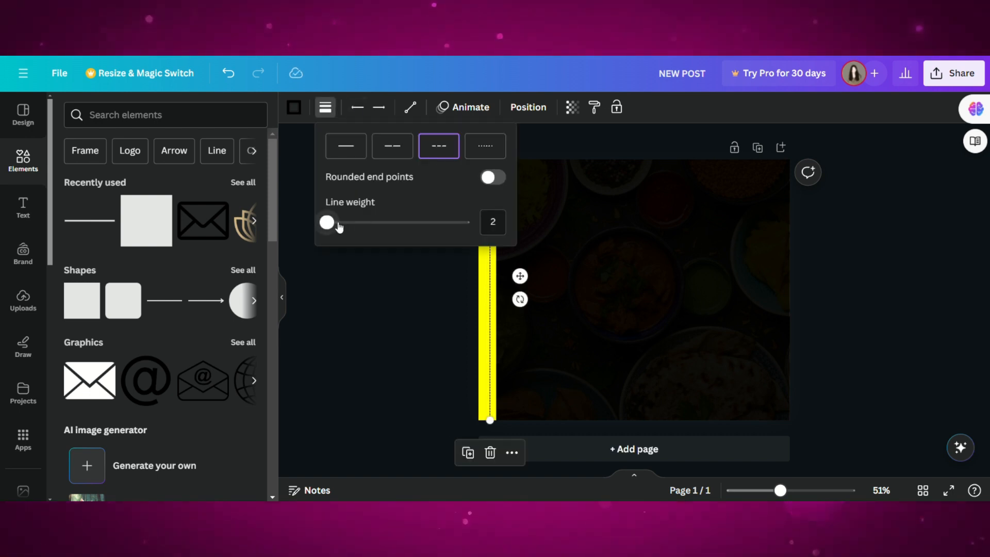
{"action": "left_click_drag", "start_coordinate": [489, 272], "coordinate": [485, 273]}
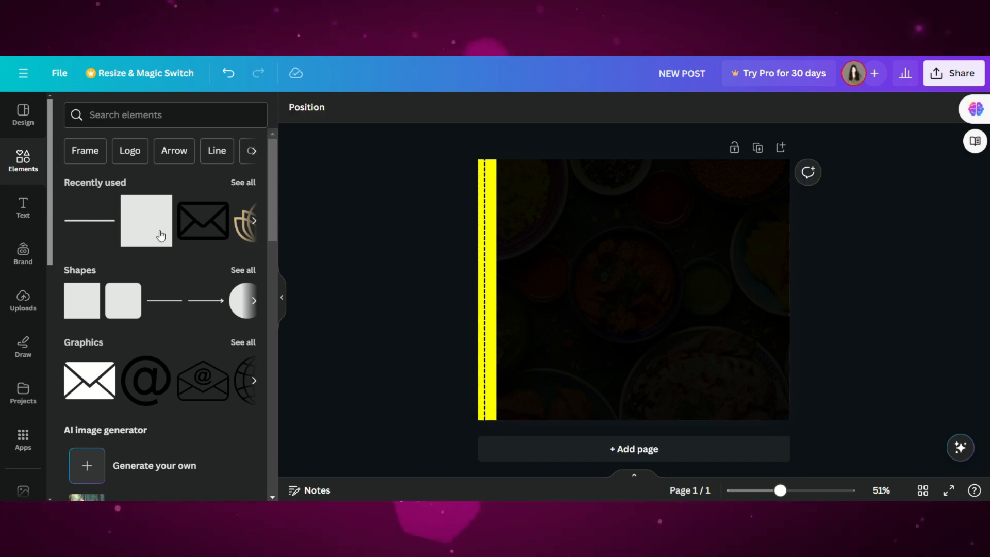
- Search the elements for "frame", add the square picture frame and shorten it into a landscape rectangle
{"action": "left_click", "coordinate": [121, 116]}
{"action": "type", "text": "frame"}
{"action": "key", "text": "Return"}
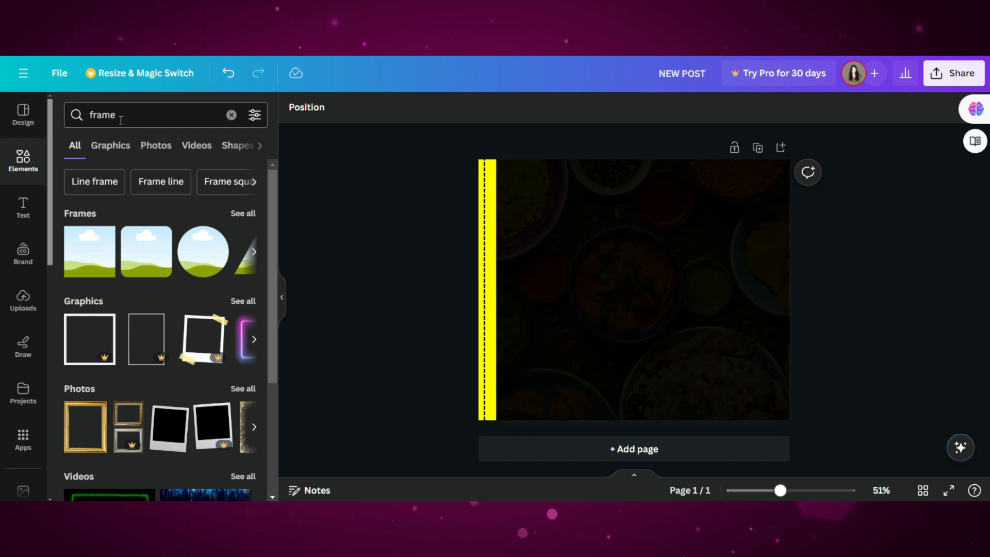
{"action": "left_click", "coordinate": [239, 216]}
{"action": "left_click", "coordinate": [93, 199]}
{"action": "left_click_drag", "start_coordinate": [634, 354], "coordinate": [634, 307]}
- Give the rectangular picture frame a thin solid white border
{"action": "left_click", "coordinate": [316, 108]}
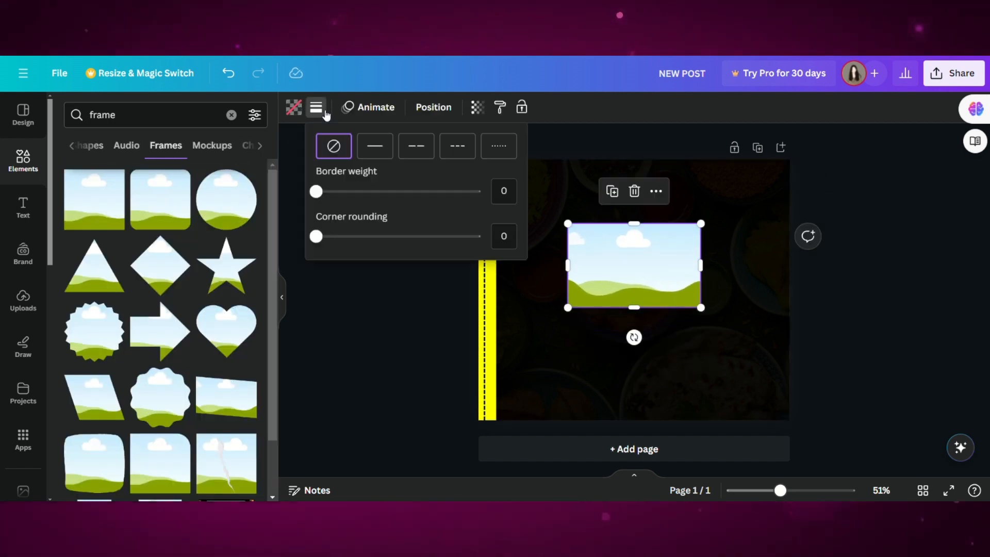
{"action": "left_click_drag", "start_coordinate": [322, 194], "coordinate": [331, 191]}
{"action": "left_click", "coordinate": [316, 107]}
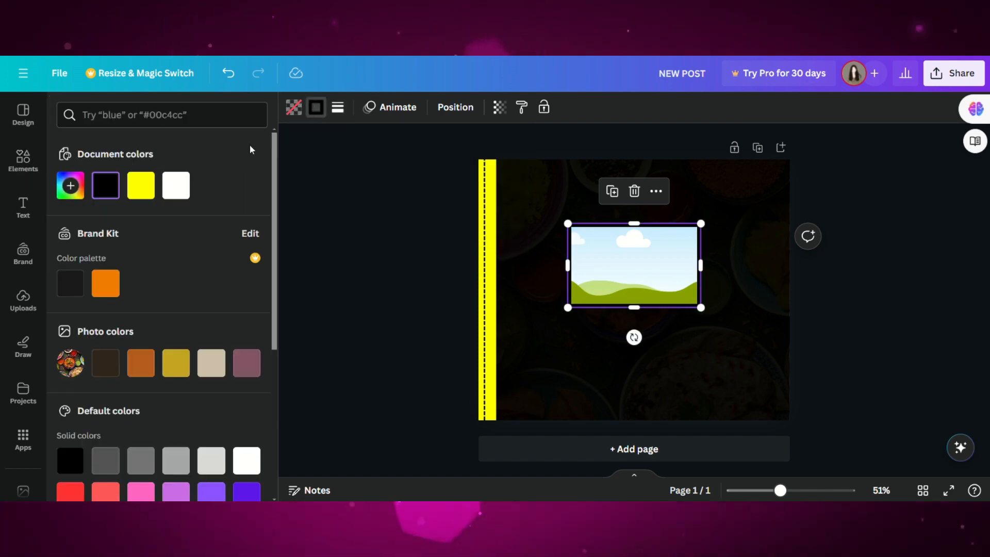
{"action": "left_click", "coordinate": [341, 260]}
- Upload the pancake photo "images (4)" and place it inside the rectangular frame
{"action": "left_click", "coordinate": [23, 299]}
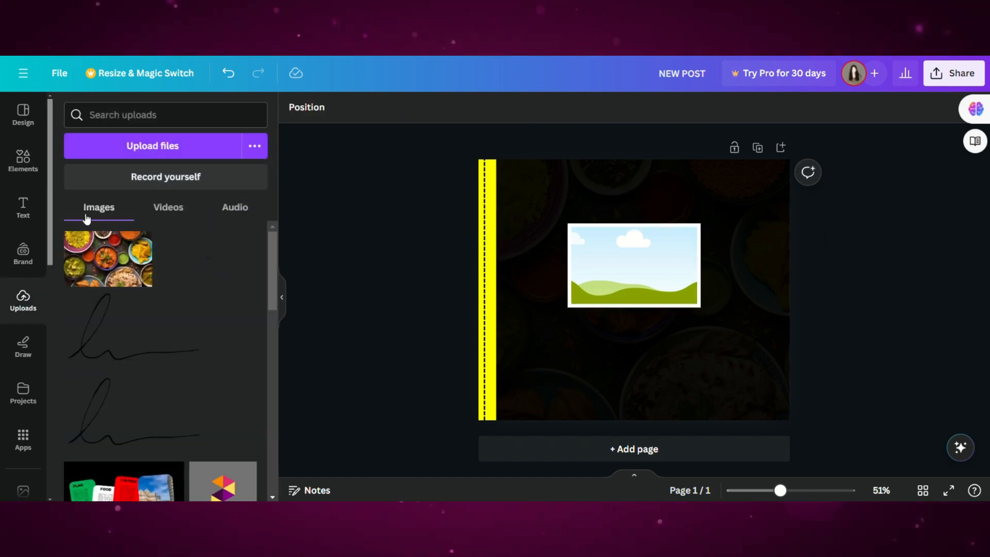
{"action": "left_click", "coordinate": [128, 148]}
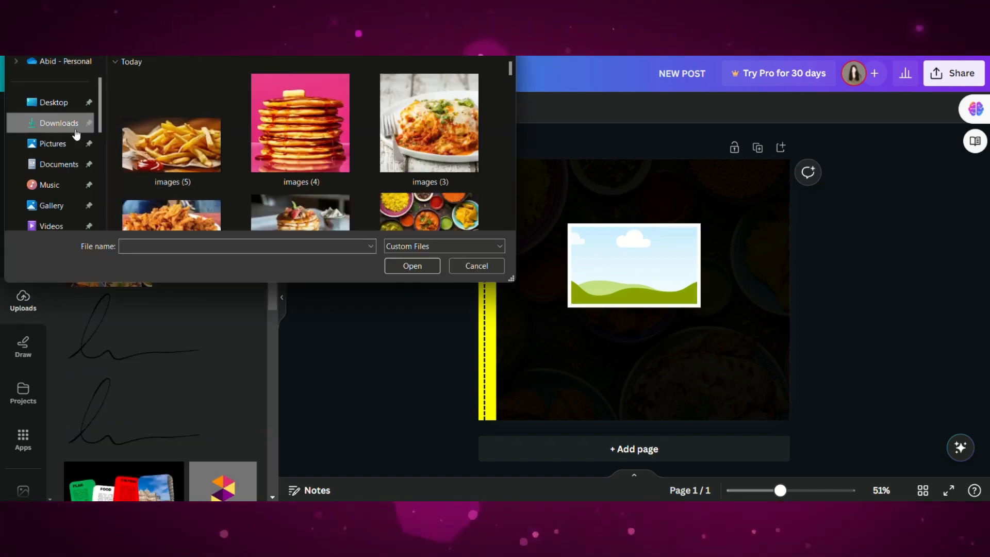
{"action": "double_click", "coordinate": [277, 128]}
{"action": "left_click_drag", "start_coordinate": [100, 267], "coordinate": [697, 256]}
- Adjust the pancake photo's crop, move the frame to the canvas's upper right and tilt it slightly counterclockwise
{"action": "left_click", "coordinate": [668, 246]}
{"action": "double_click", "coordinate": [668, 247]}
{"action": "double_click", "coordinate": [671, 263]}
{"action": "mouse_move", "coordinate": [700, 310]}
{"action": "left_mouse_down"}
{"action": "mouse_move", "coordinate": [737, 347]}
{"action": "mouse_move", "coordinate": [710, 309]}
{"action": "left_mouse_up"}
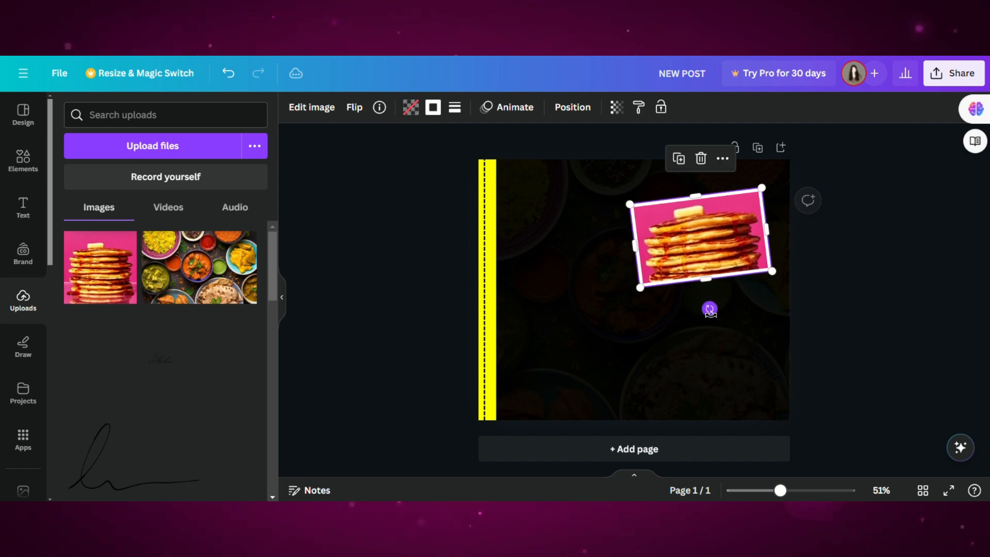
- Duplicate the framed pancake photo, place the copy below the original and tilt it slightly clockwise
{"action": "left_click", "coordinate": [679, 159]}
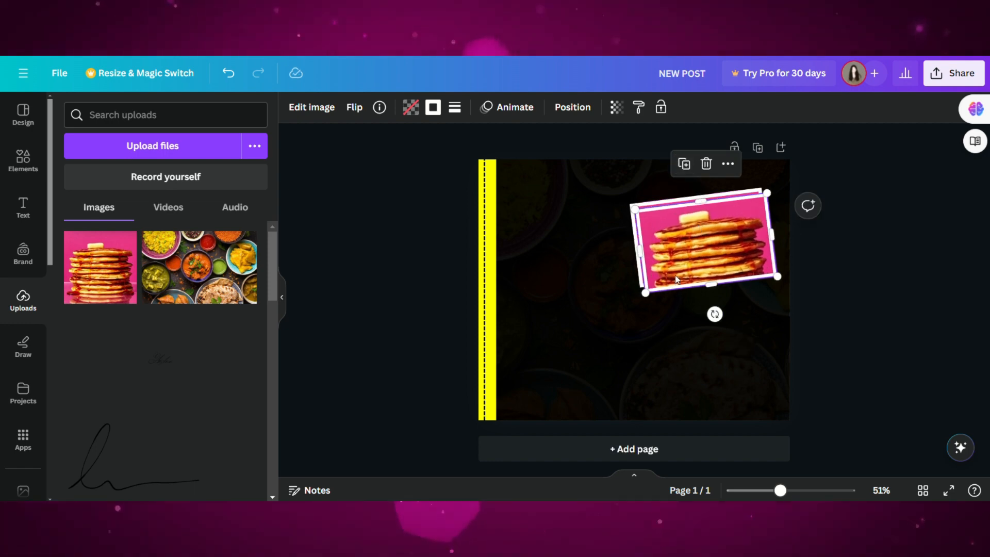
{"action": "left_click_drag", "start_coordinate": [696, 235], "coordinate": [666, 304]}
{"action": "left_click_drag", "start_coordinate": [684, 383], "coordinate": [668, 380]}
{"action": "left_click_drag", "start_coordinate": [687, 316], "coordinate": [707, 311]}
- Add a third copy of the framed photo below the second and tilt it slightly counterclockwise
{"action": "left_click", "coordinate": [682, 253]}
{"action": "left_click", "coordinate": [708, 339]}
{"action": "mouse_move", "coordinate": [691, 373]}
{"action": "left_mouse_down"}
{"action": "mouse_move", "coordinate": [701, 373]}
{"action": "mouse_move", "coordinate": [685, 371]}
{"action": "left_mouse_up"}
{"action": "left_click", "coordinate": [706, 400]}
{"action": "left_click_drag", "start_coordinate": [678, 465], "coordinate": [691, 464]}
- Shrink each of the three framed photos and space them in a column along the canvas's right side
{"action": "left_click", "coordinate": [706, 216]}
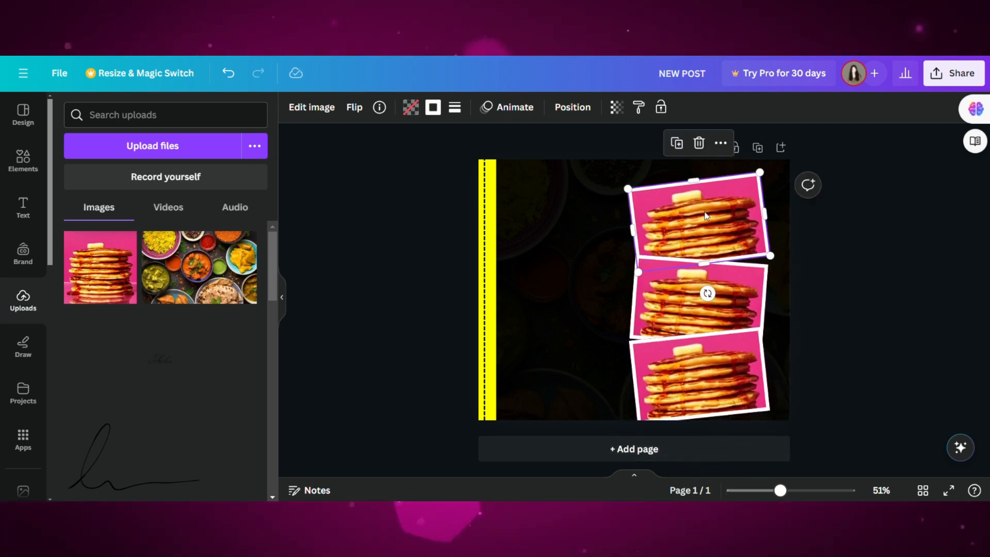
{"action": "left_click_drag", "start_coordinate": [768, 257], "coordinate": [746, 245]}
{"action": "left_click_drag", "start_coordinate": [695, 216], "coordinate": [712, 212]}
{"action": "left_click", "coordinate": [725, 310]}
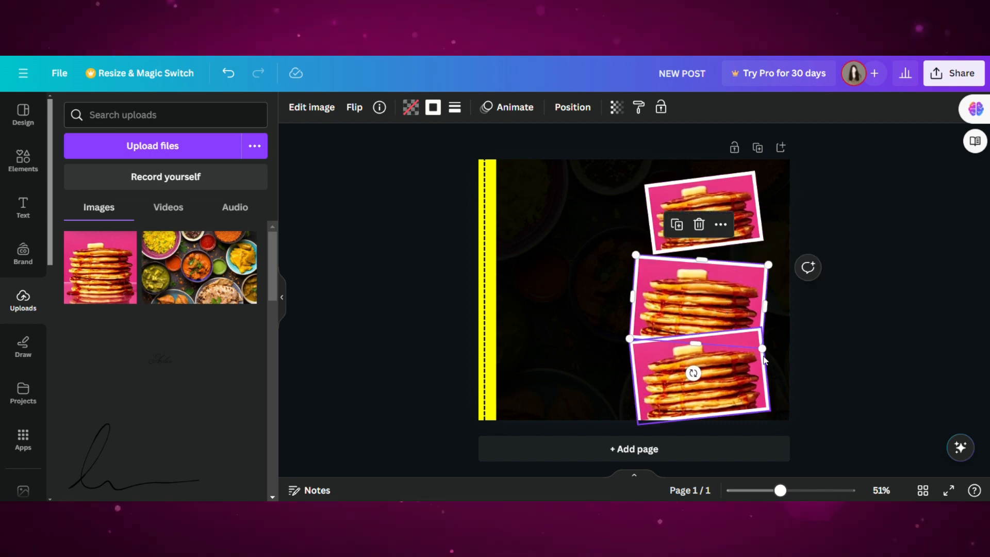
{"action": "left_click_drag", "start_coordinate": [762, 348], "coordinate": [733, 326]}
{"action": "left_click_drag", "start_coordinate": [691, 300], "coordinate": [705, 300]}
{"action": "left_click", "coordinate": [715, 383]}
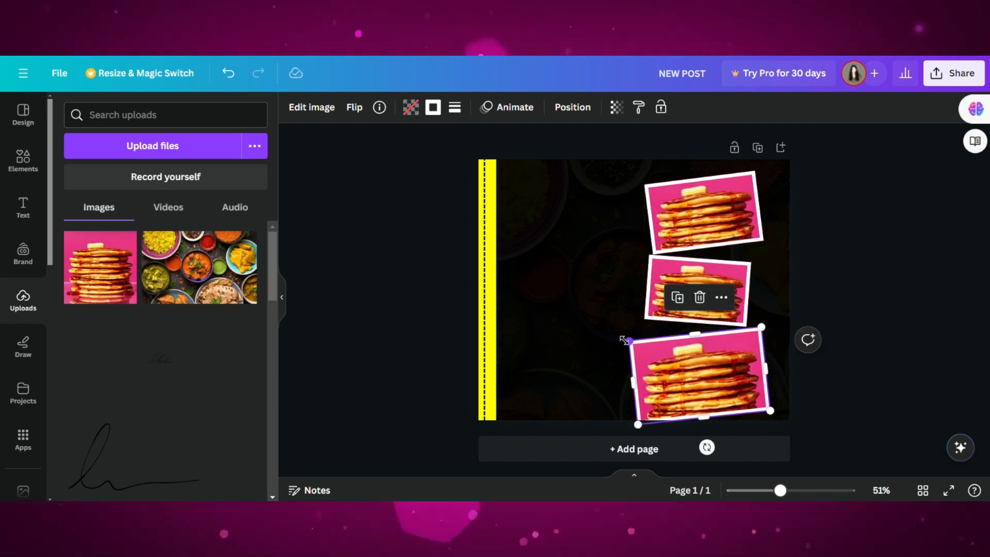
{"action": "left_click_drag", "start_coordinate": [628, 340], "coordinate": [647, 350]}
{"action": "left_click_drag", "start_coordinate": [696, 376], "coordinate": [698, 365]}
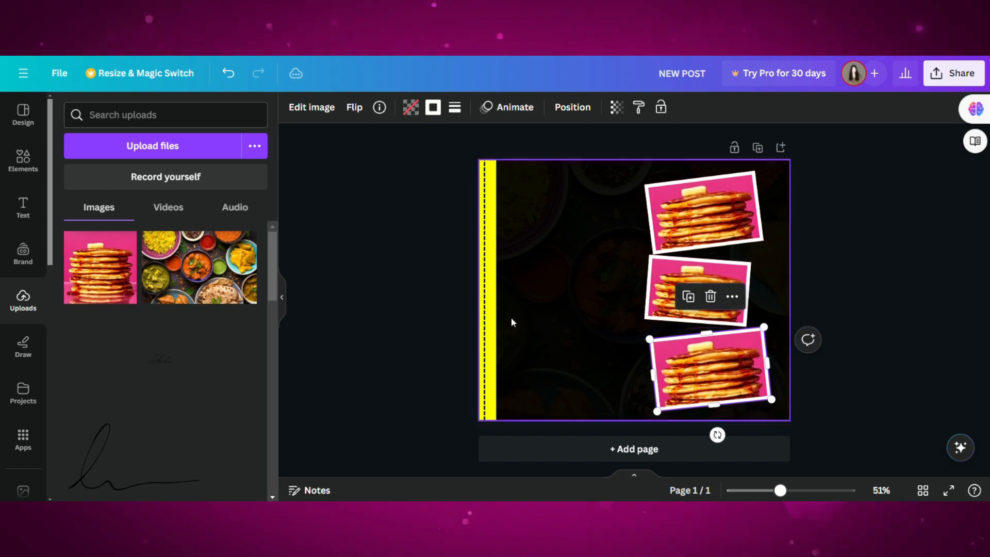
{"action": "left_click", "coordinate": [394, 308]}
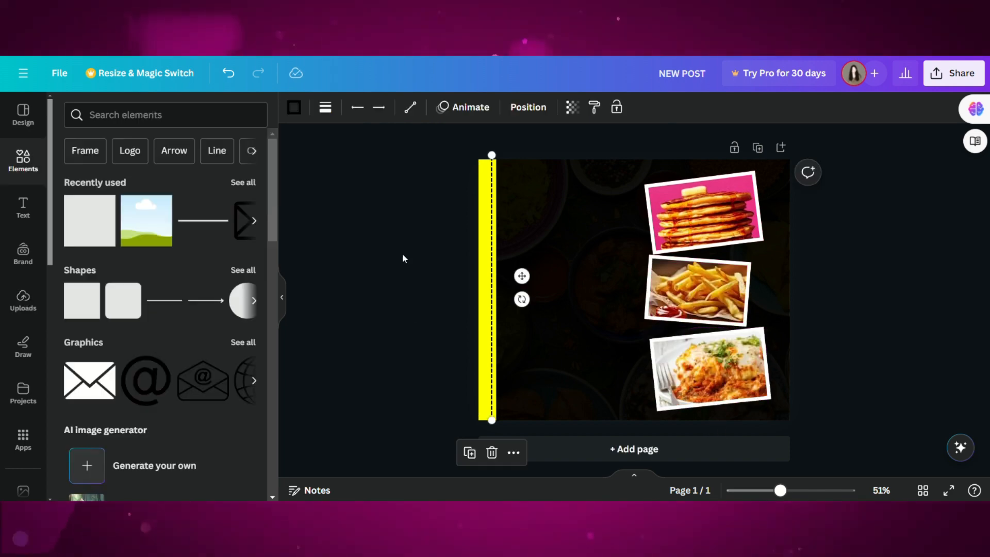
{"action": "left_click", "coordinate": [402, 253]}
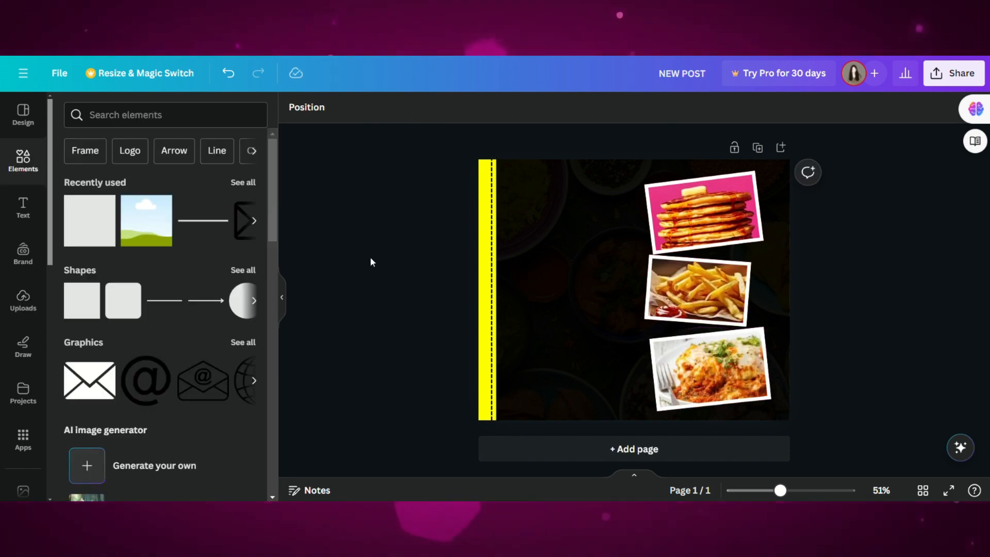
- Add a heading reading "BEST" and set its text color to white
{"action": "left_click", "coordinate": [28, 218]}
{"action": "left_click", "coordinate": [109, 270]}
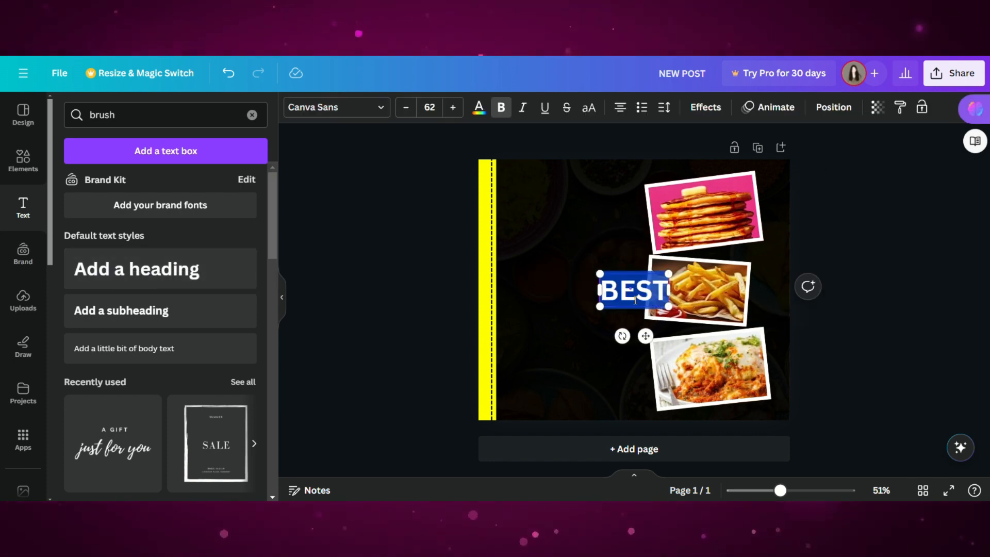
{"action": "left_click", "coordinate": [478, 108]}
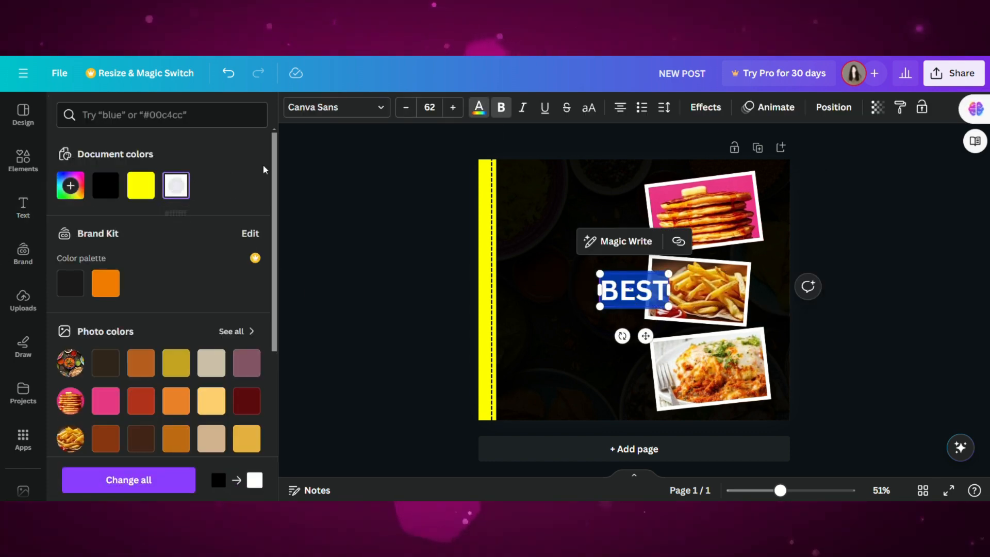
- Search the fonts for "BRUSH", apply Brusher to the BEST heading and enlarge the text to size 141
{"action": "left_click", "coordinate": [335, 108]}
{"action": "left_click", "coordinate": [194, 150]}
{"action": "type", "text": "BRUSH"}
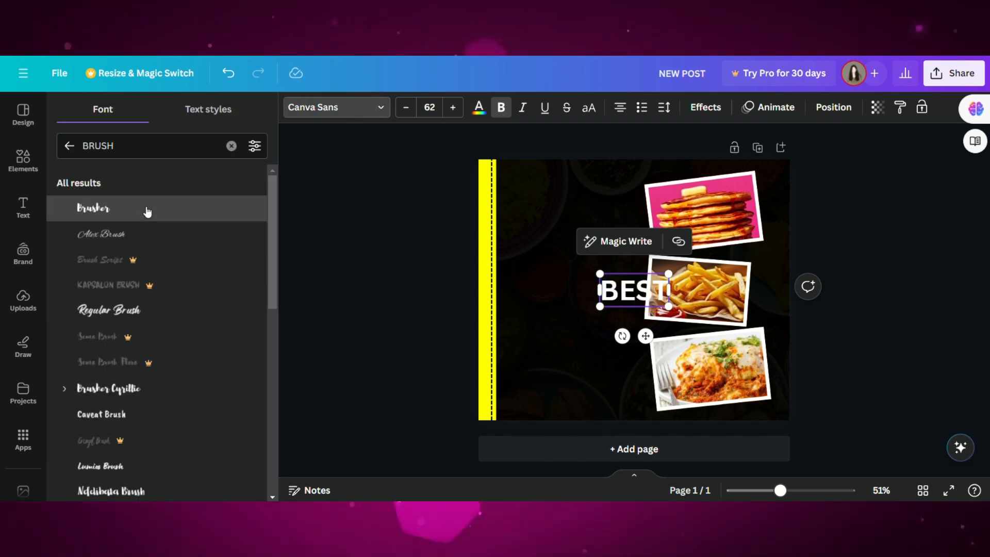
{"action": "left_click", "coordinate": [144, 207]}
{"action": "left_click_drag", "start_coordinate": [600, 277], "coordinate": [550, 232]}
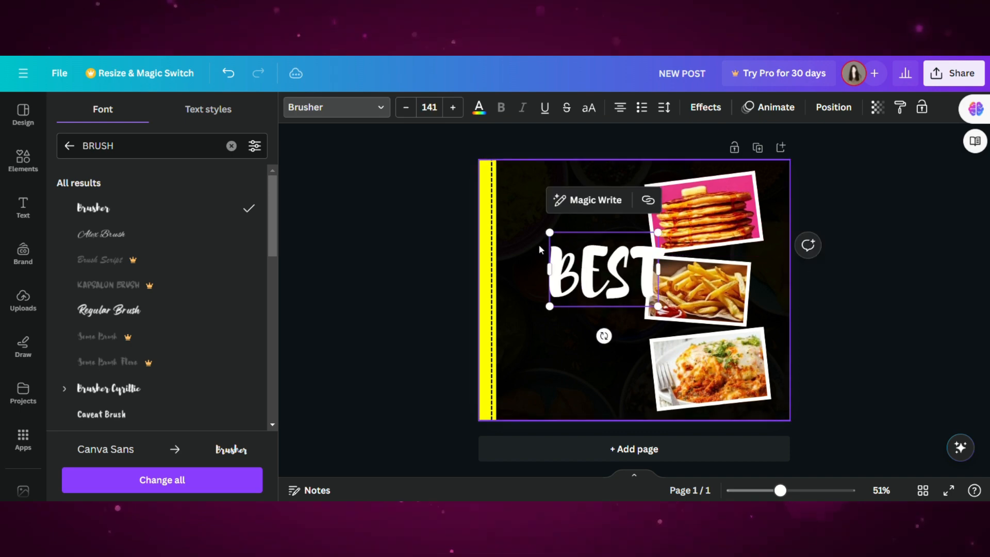
- Try the Brusher Cyrillic font on the BEST heading, and change it to Lumios Brush
{"action": "scroll", "coordinate": [198, 330], "scroll_direction": "down", "scroll_amount": 1}
{"action": "scroll", "coordinate": [196, 329], "scroll_direction": "down", "scroll_amount": 2}
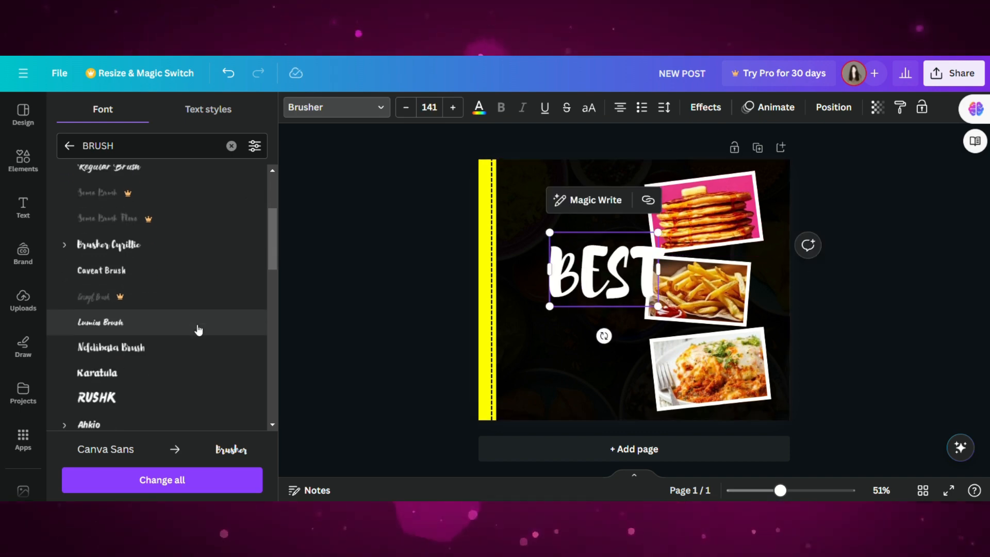
{"action": "left_click", "coordinate": [174, 249]}
{"action": "scroll", "coordinate": [146, 323], "scroll_direction": "down", "scroll_amount": 2}
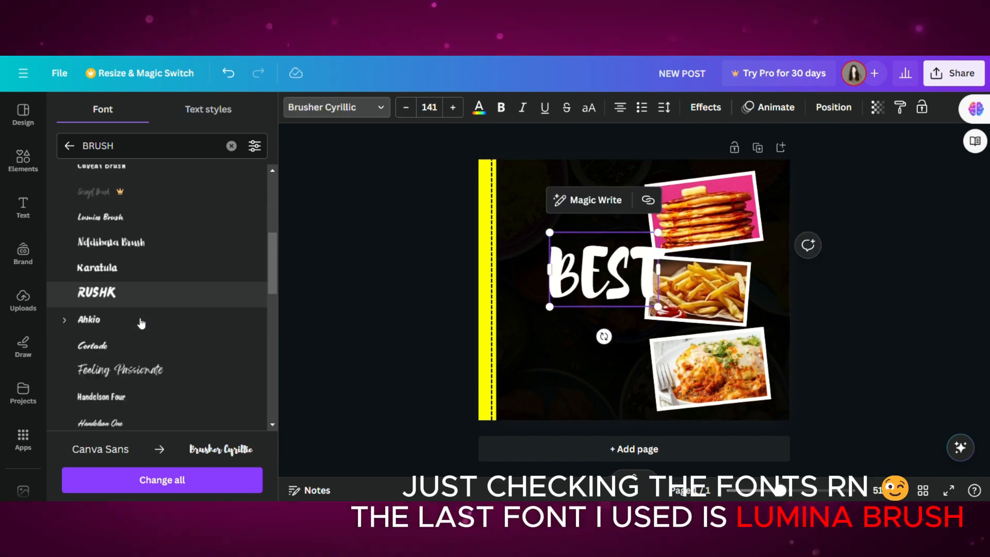
{"action": "left_click", "coordinate": [134, 208]}
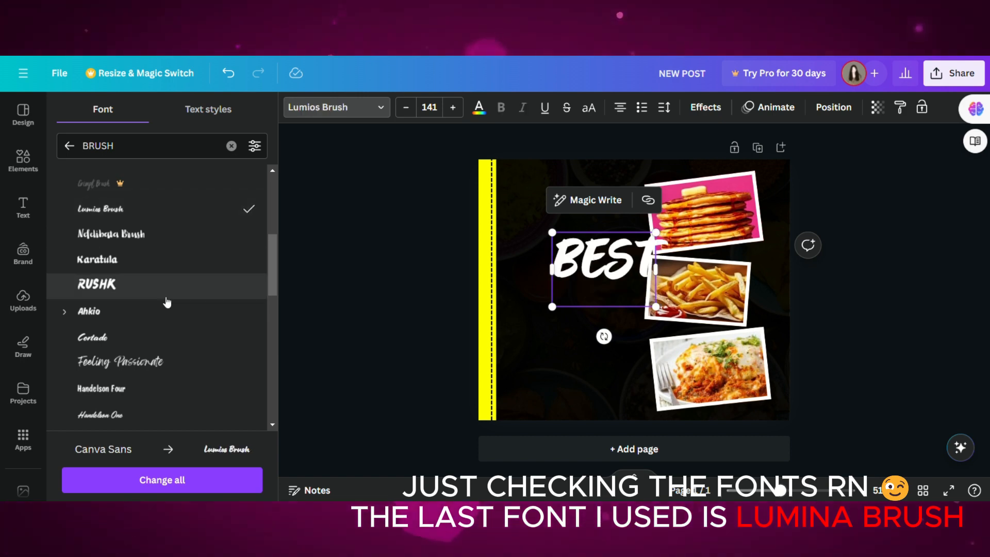
- Apply the Feeling Passionate font to the BEST heading and shrink the text to size 105
{"action": "scroll", "coordinate": [166, 301], "scroll_direction": "down", "scroll_amount": 1}
{"action": "left_click", "coordinate": [173, 341]}
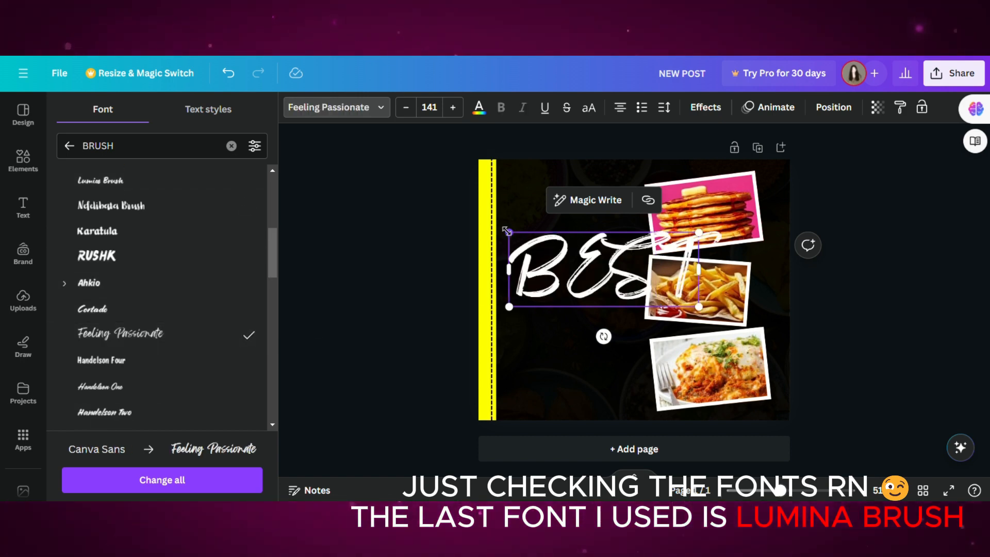
{"action": "left_click_drag", "start_coordinate": [507, 231], "coordinate": [543, 246]}
{"action": "left_click_drag", "start_coordinate": [622, 336], "coordinate": [608, 293]}
{"action": "left_click_drag", "start_coordinate": [642, 331], "coordinate": [627, 336]}
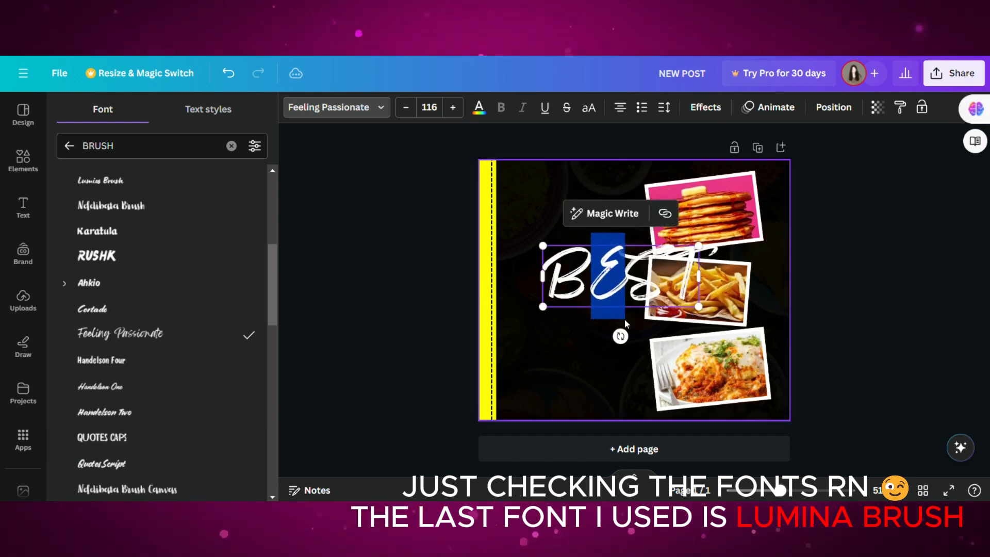
{"action": "left_click_drag", "start_coordinate": [542, 245], "coordinate": [559, 249]}
{"action": "left_click", "coordinate": [871, 233]}
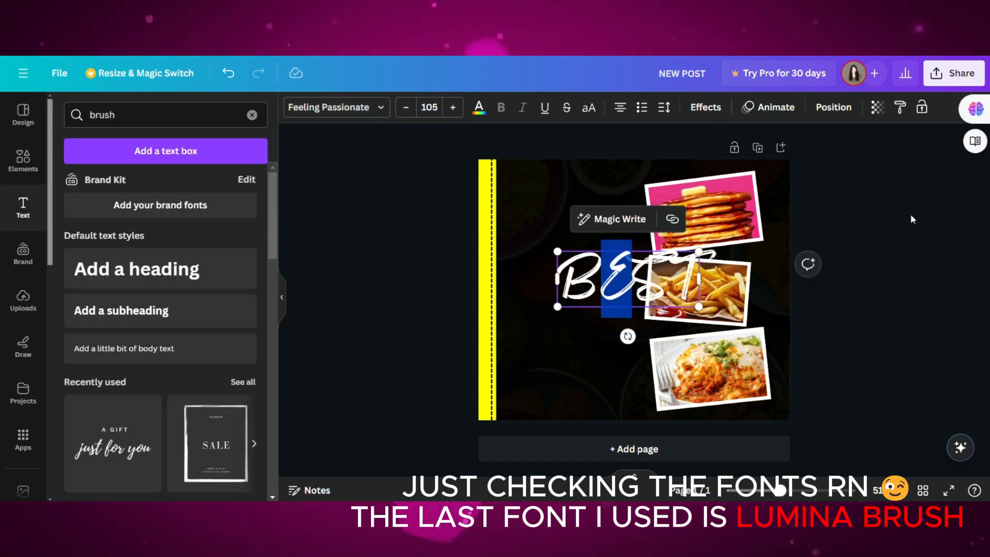
{"action": "left_click", "coordinate": [910, 217]}
- Move the BEST heading between the yellow strip and the photos, shrink it to size 84.8 and tilt it slightly upward
{"action": "left_click_drag", "start_coordinate": [633, 281], "coordinate": [584, 272]}
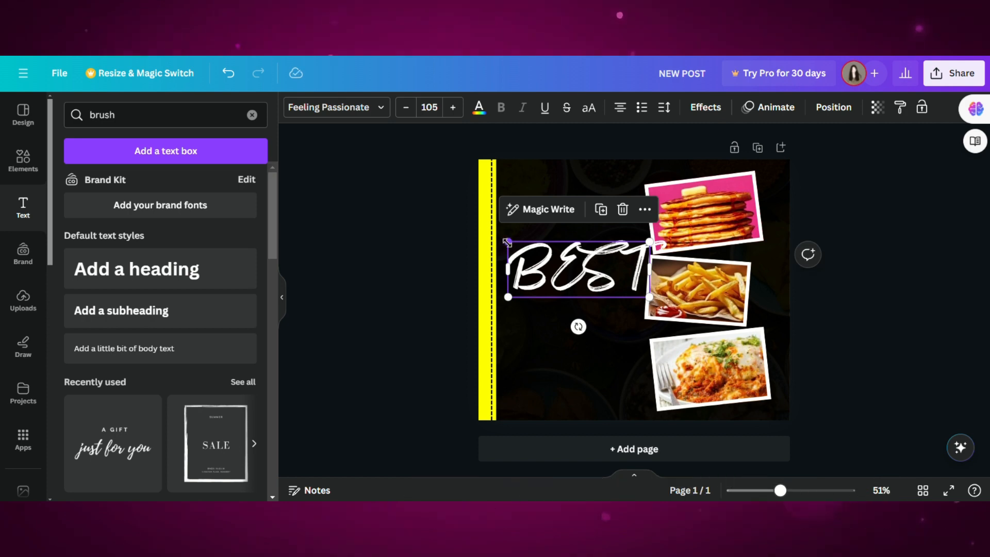
{"action": "left_click_drag", "start_coordinate": [508, 242], "coordinate": [536, 249]}
{"action": "left_click_drag", "start_coordinate": [592, 327], "coordinate": [596, 327]}
{"action": "left_click_drag", "start_coordinate": [593, 269], "coordinate": [571, 256]}
{"action": "left_click", "coordinate": [448, 246]}
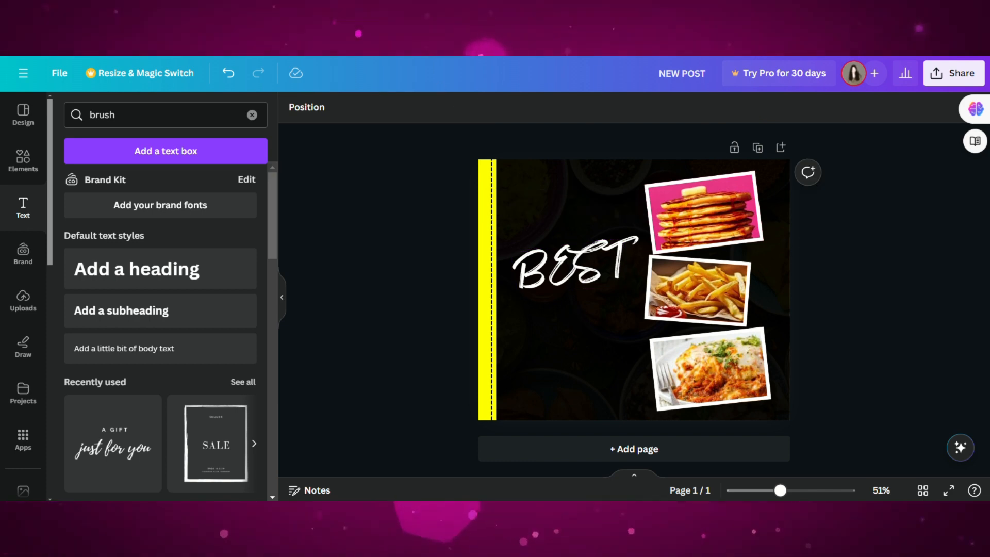
{"action": "left_click", "coordinate": [603, 276]}
{"action": "left_click", "coordinate": [400, 235]}
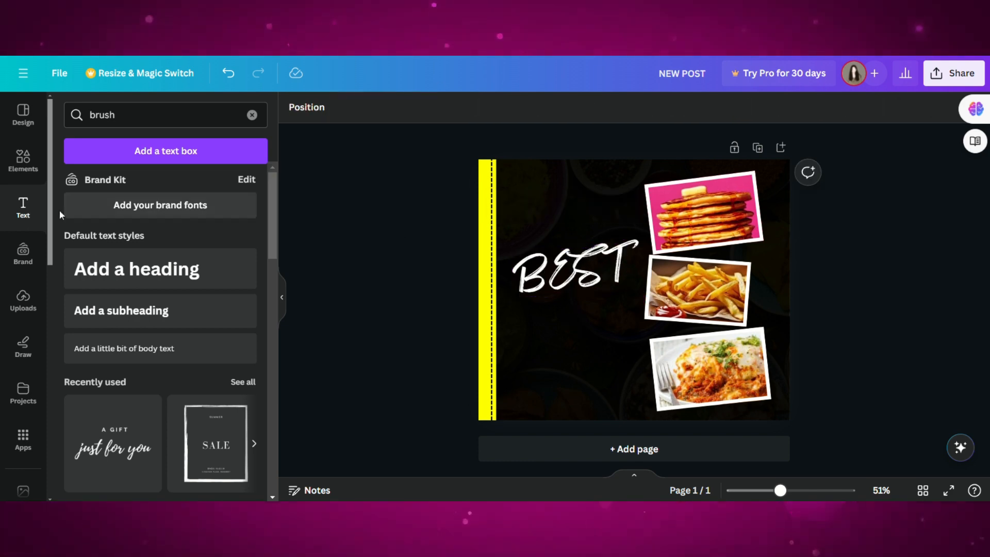
- Duplicate the BEST heading, place the copy above the original and replace its text with "Today's"
{"action": "left_click", "coordinate": [558, 264]}
{"action": "key", "text": "ctrl+d"}
{"action": "left_click_drag", "start_coordinate": [585, 275], "coordinate": [575, 220]}
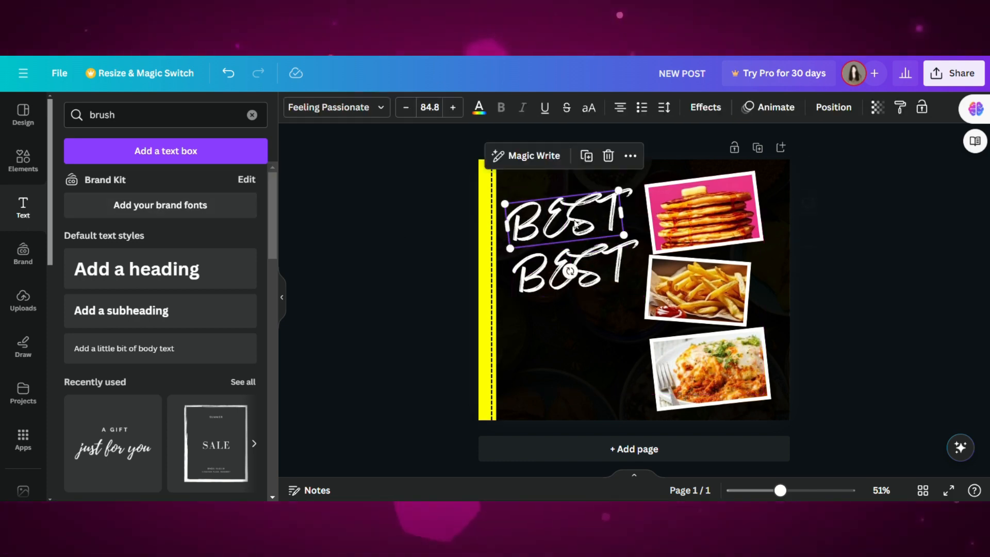
{"action": "double_click", "coordinate": [575, 220]}
{"action": "key", "text": "ctrl+a"}
{"action": "key", "text": "BackSpace"}
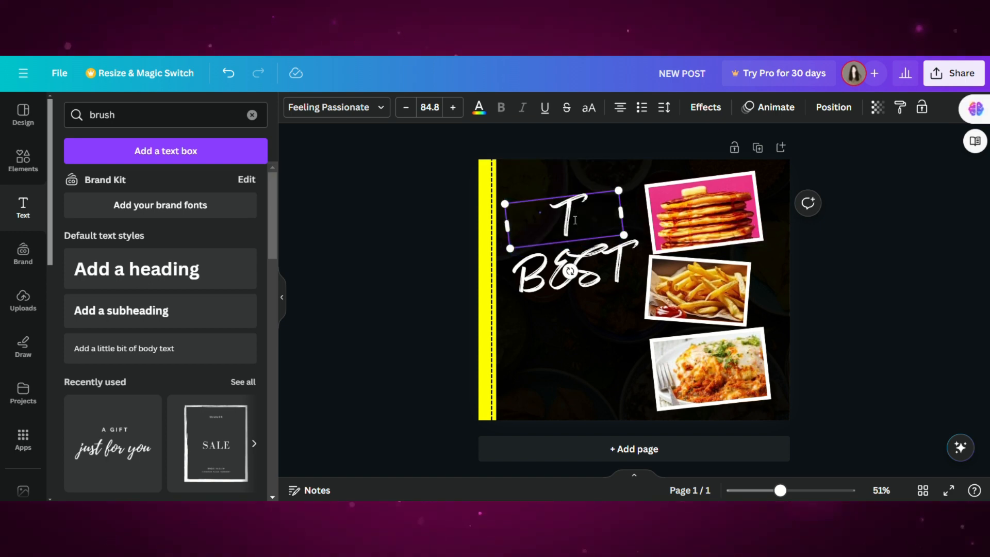
{"action": "type", "text": "Today'"}
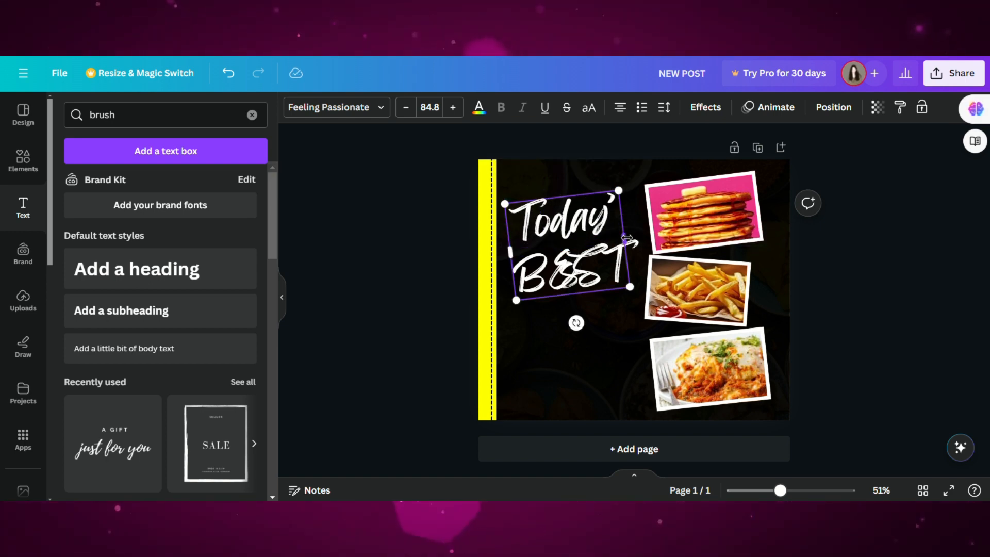
{"action": "type", "text": "s"}
- Set the "Today's" text color to yellow and shrink the text to size 62.8
{"action": "left_click_drag", "start_coordinate": [598, 215], "coordinate": [547, 222]}
{"action": "key", "text": "Escape"}
{"action": "double_click", "coordinate": [547, 221]}
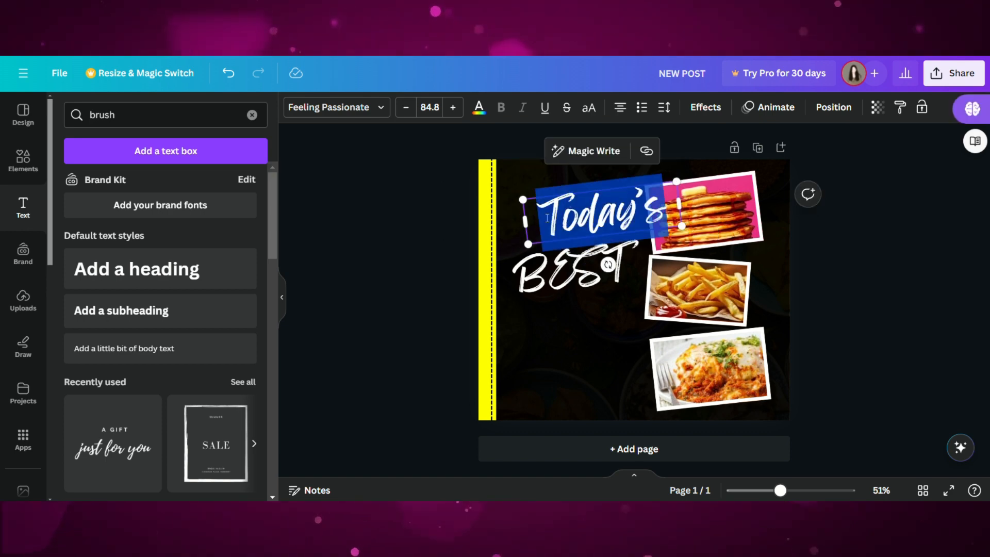
{"action": "left_click", "coordinate": [475, 118]}
{"action": "left_click_drag", "start_coordinate": [521, 201], "coordinate": [564, 205]}
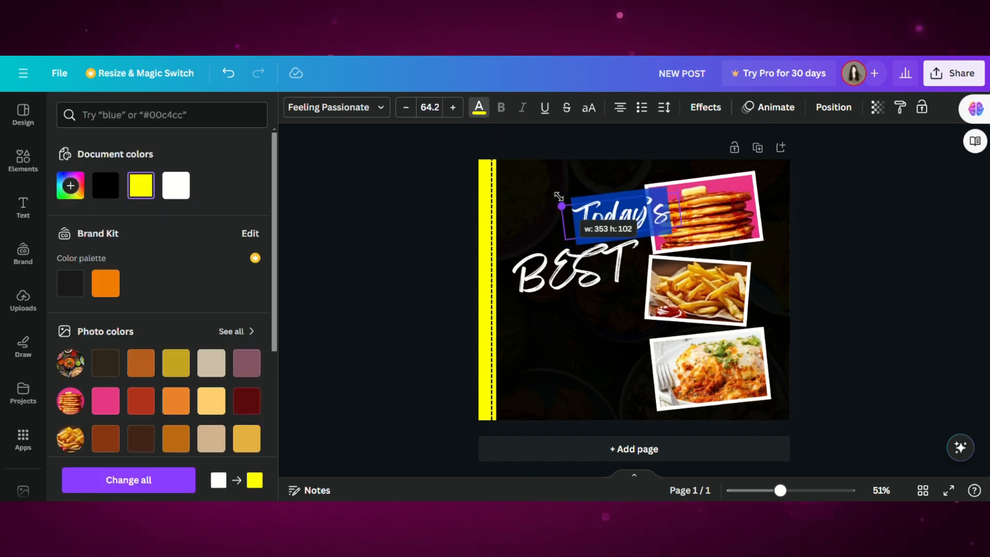
{"action": "left_click", "coordinate": [427, 233]}
- Shrink "Today's" to size 48.5 and position it just above the end of the BEST heading
{"action": "left_click_drag", "start_coordinate": [627, 205], "coordinate": [605, 206]}
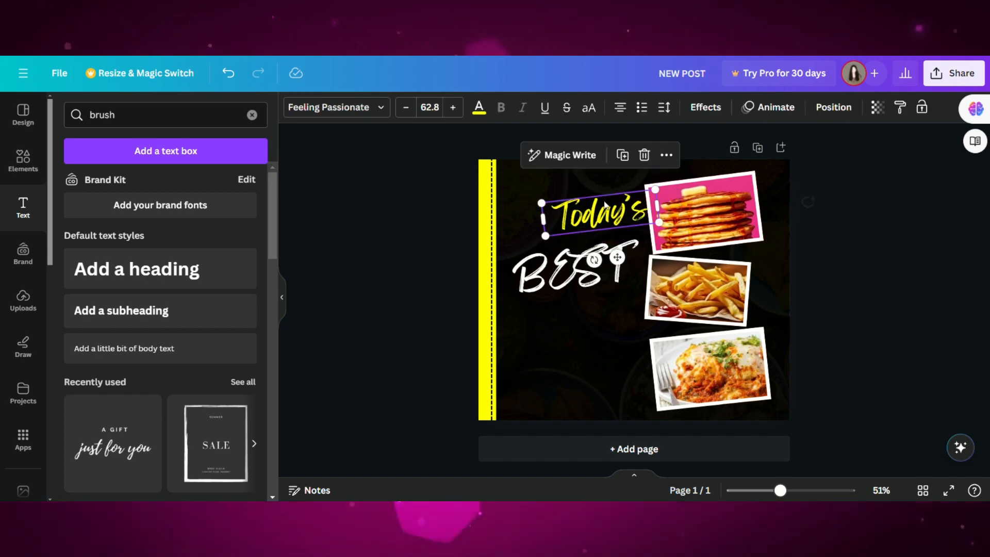
{"action": "left_click_drag", "start_coordinate": [545, 233], "coordinate": [569, 225]}
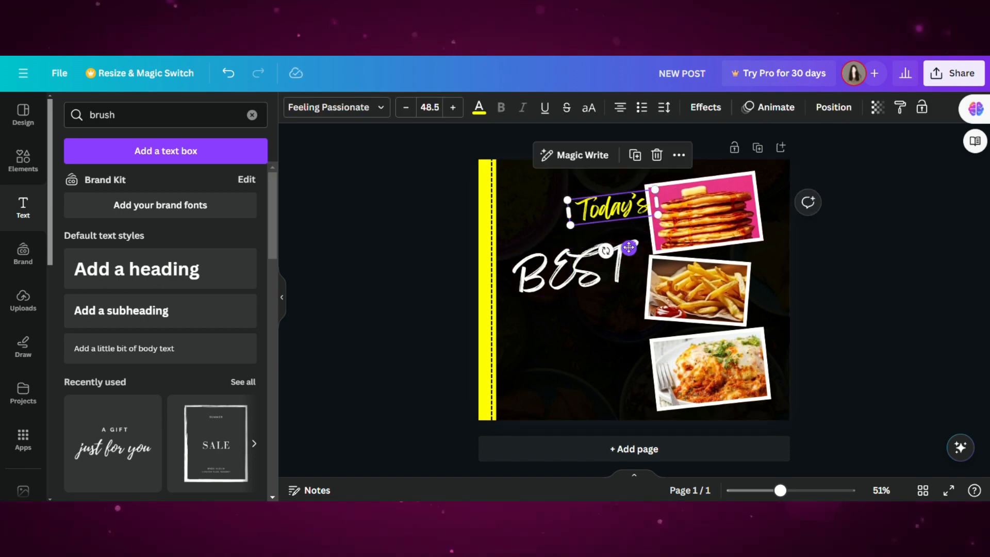
{"action": "left_click_drag", "start_coordinate": [628, 247], "coordinate": [626, 263]}
{"action": "key", "text": "Escape"}
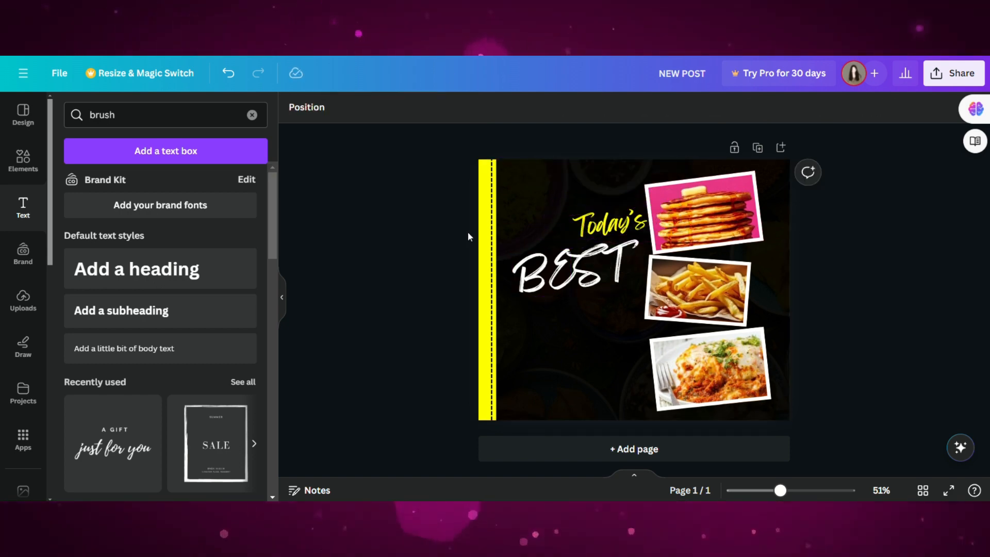
{"action": "left_click", "coordinate": [628, 226]}
{"action": "key", "text": "ctrl+d"}
{"action": "left_click_drag", "start_coordinate": [629, 233], "coordinate": [574, 310]}
{"action": "double_click", "coordinate": [577, 303]}
{"action": "key", "text": "ctrl+a"}
{"action": "key", "text": "BackSpace"}
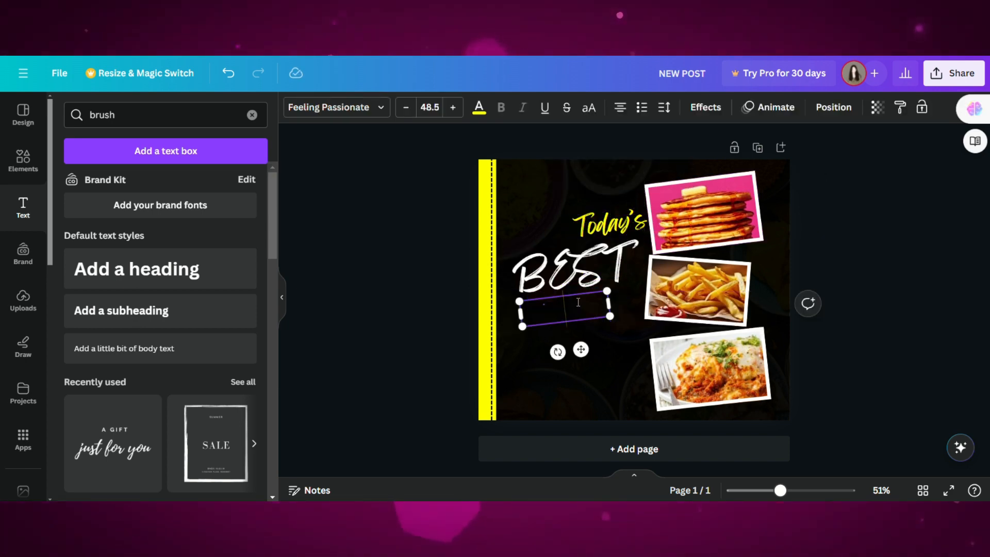
{"action": "key", "text": "Escape"}
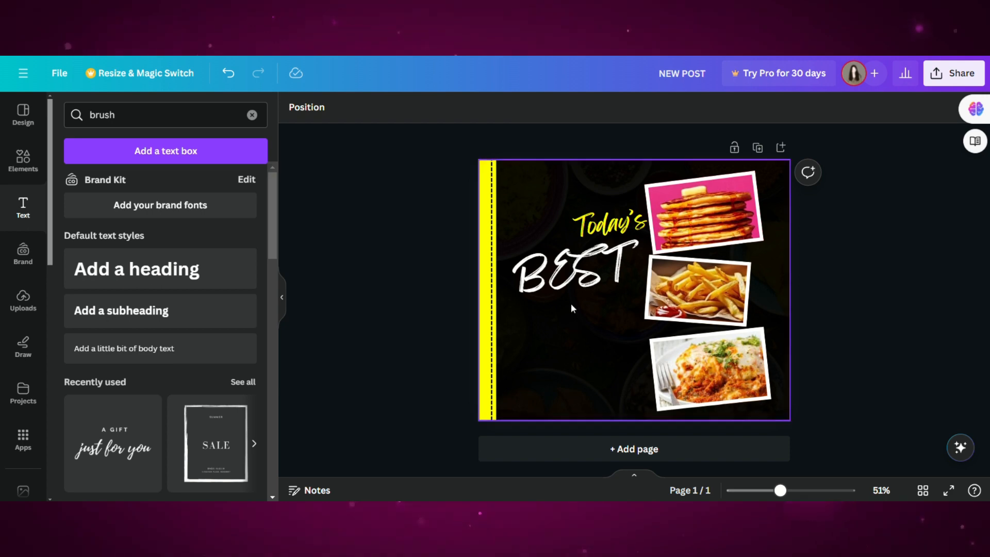
- Duplicate the "Today's" text, change the copy to "DEAL" and place it just under the start of BEST
{"action": "left_click", "coordinate": [587, 234]}
{"action": "key", "text": "ctrl+d"}
{"action": "left_click_drag", "start_coordinate": [587, 234], "coordinate": [542, 341]}
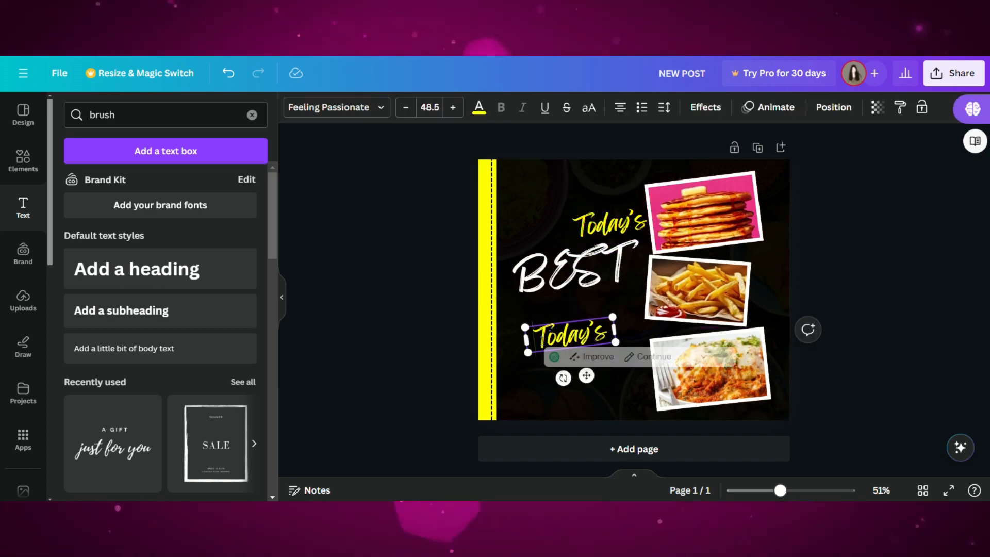
{"action": "double_click", "coordinate": [543, 340]}
{"action": "type", "text": "DEAL"}
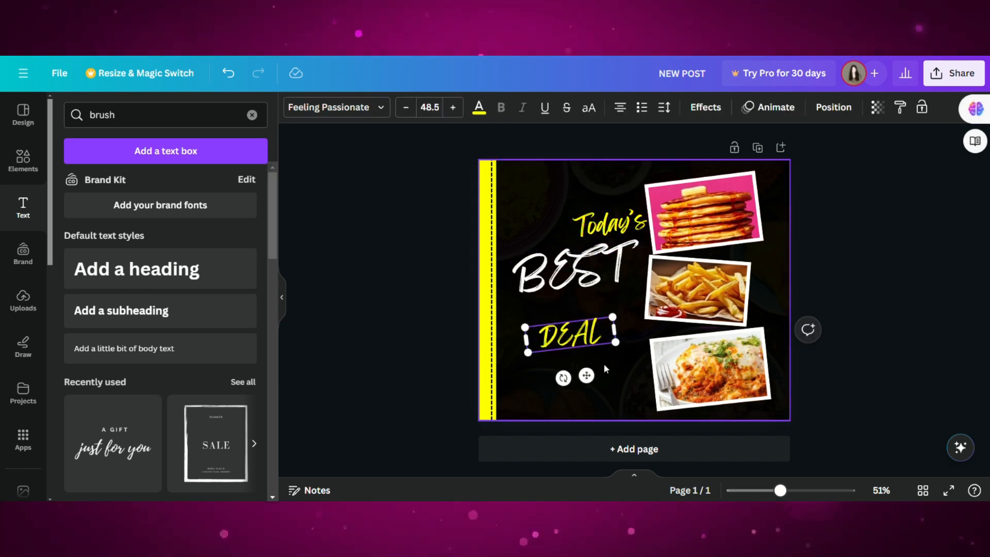
{"action": "left_click_drag", "start_coordinate": [586, 376], "coordinate": [566, 355]}
{"action": "left_click", "coordinate": [443, 283]}
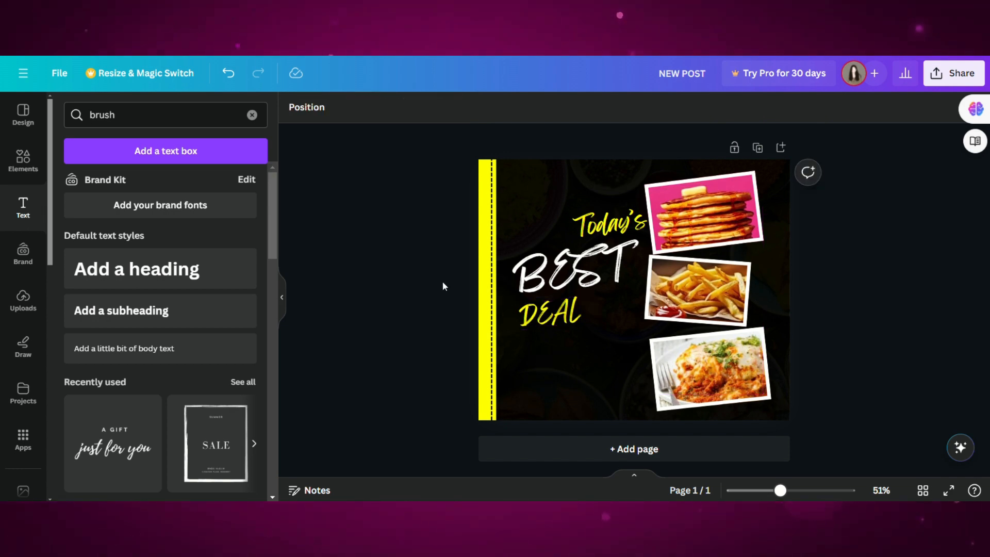
- Add a second page, insert a triangle shape on it, and make it a small, narrow, slightly tilted wedge
{"action": "left_click", "coordinate": [32, 174]}
{"action": "key", "text": "ctrl+Return"}
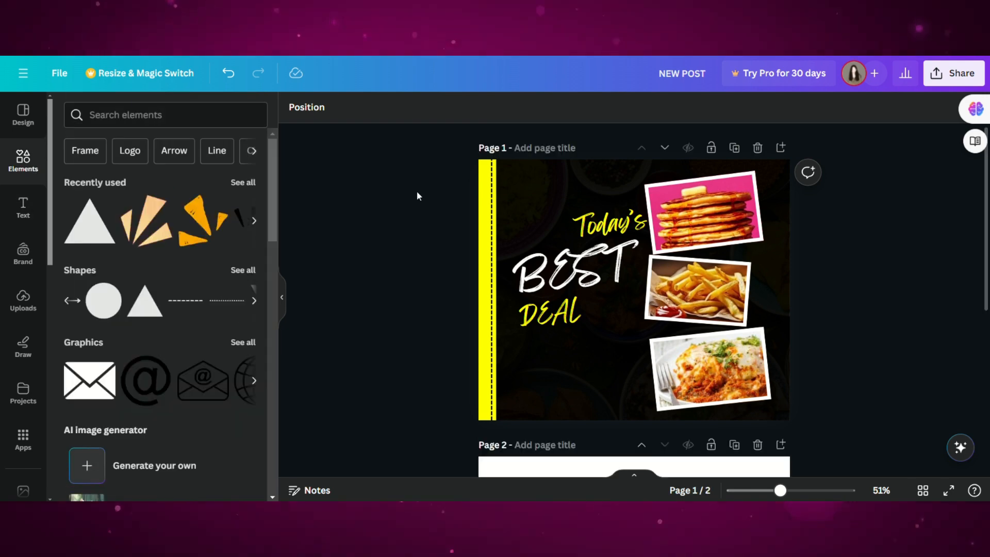
{"action": "scroll", "coordinate": [423, 269], "scroll_direction": "down", "scroll_amount": 5}
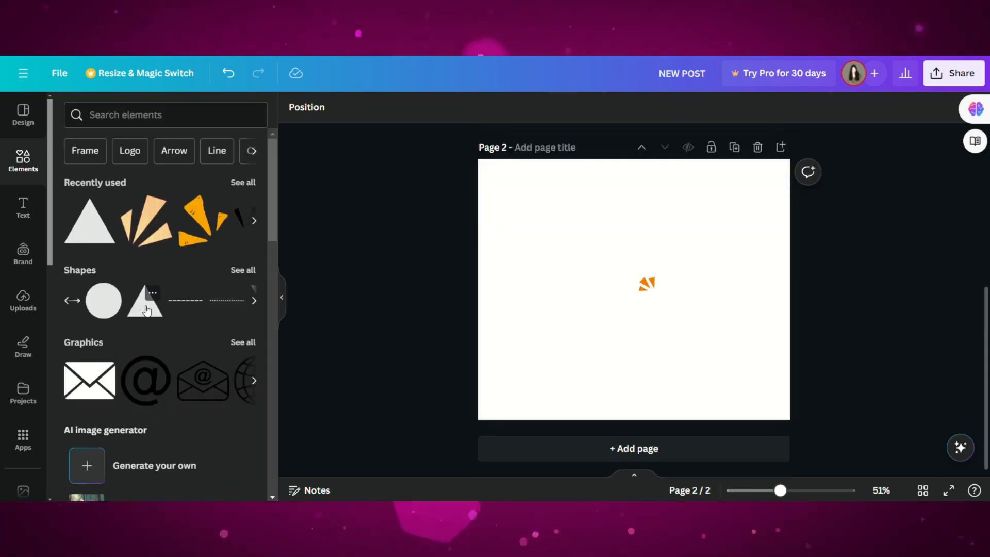
{"action": "left_click", "coordinate": [147, 310]}
{"action": "left_click_drag", "start_coordinate": [673, 322], "coordinate": [610, 260]}
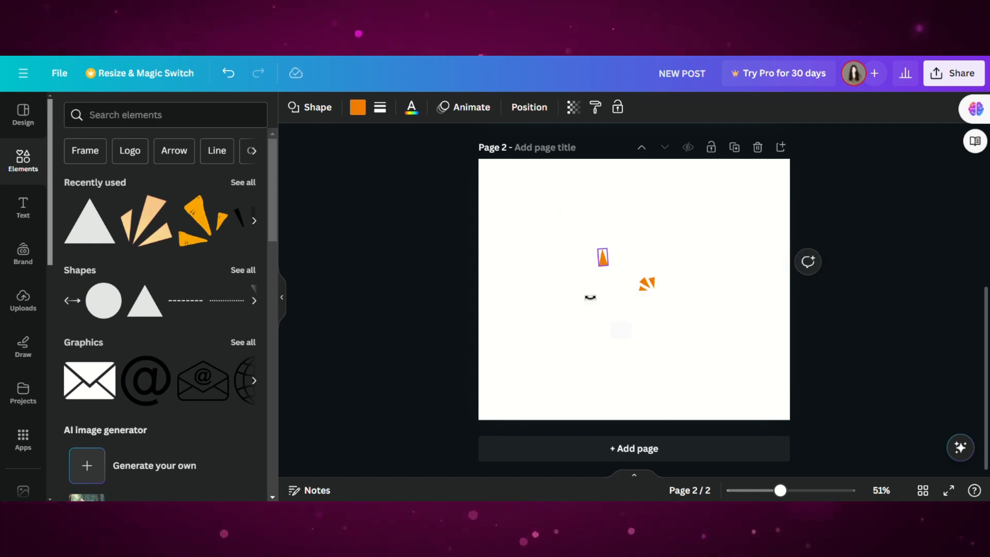
{"action": "left_click_drag", "start_coordinate": [591, 298], "coordinate": [582, 273]}
- Duplicate the narrow triangle and rotate the copies side by side to form a three-piece burst
{"action": "key", "text": "ctrl+d"}
{"action": "left_click_drag", "start_coordinate": [603, 277], "coordinate": [610, 246]}
{"action": "left_click_drag", "start_coordinate": [595, 276], "coordinate": [581, 271]}
{"action": "left_click", "coordinate": [548, 233]}
- Recolor the two outer triangles of the newly built burst white
{"action": "left_click", "coordinate": [609, 244]}
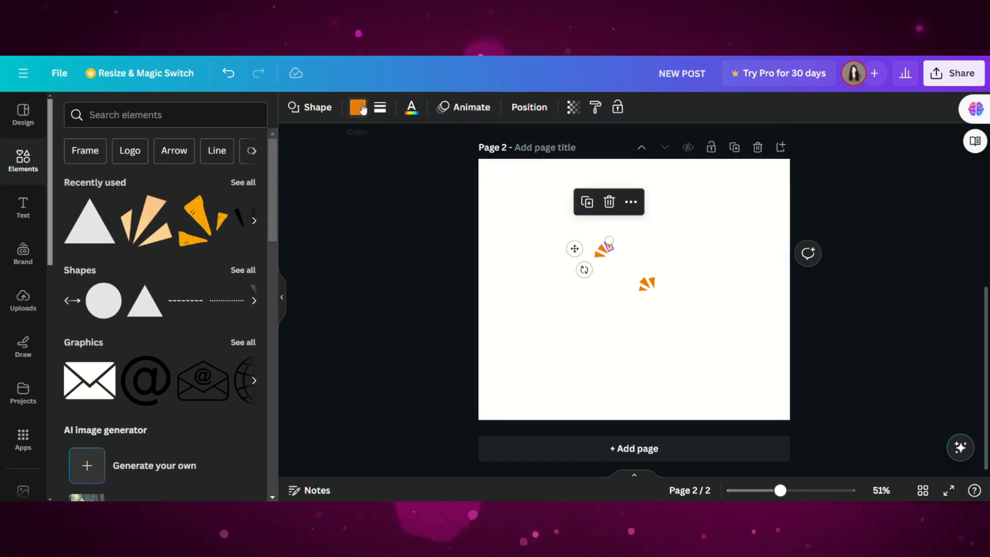
{"action": "left_click", "coordinate": [358, 107]}
{"action": "left_click", "coordinate": [246, 185]}
{"action": "left_click", "coordinate": [522, 307]}
{"action": "left_click", "coordinate": [599, 254]}
{"action": "left_click", "coordinate": [246, 186]}
{"action": "left_click", "coordinate": [501, 232]}
- Recolor the two outer triangles of the grouped burst near the center of page 2 white
{"action": "double_click", "coordinate": [643, 289]}
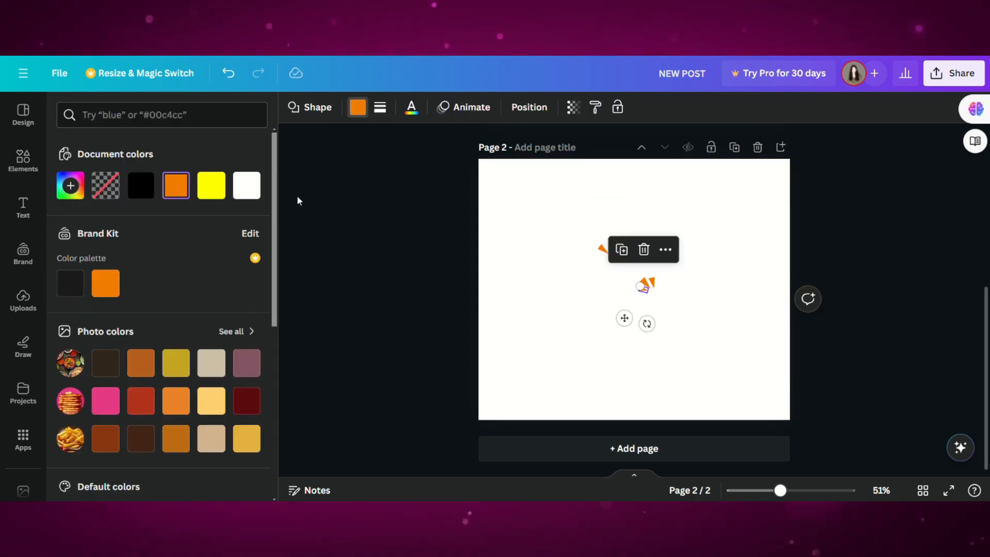
{"action": "left_click", "coordinate": [245, 185]}
{"action": "left_click", "coordinate": [651, 282]}
{"action": "left_click", "coordinate": [246, 185]}
{"action": "left_click", "coordinate": [530, 248]}
- Cut the grouped burst from page 2, paste it on page 1, and tilt it beside the upper start of "Today's"
{"action": "left_click", "coordinate": [603, 249]}
{"action": "left_click", "coordinate": [644, 282]}
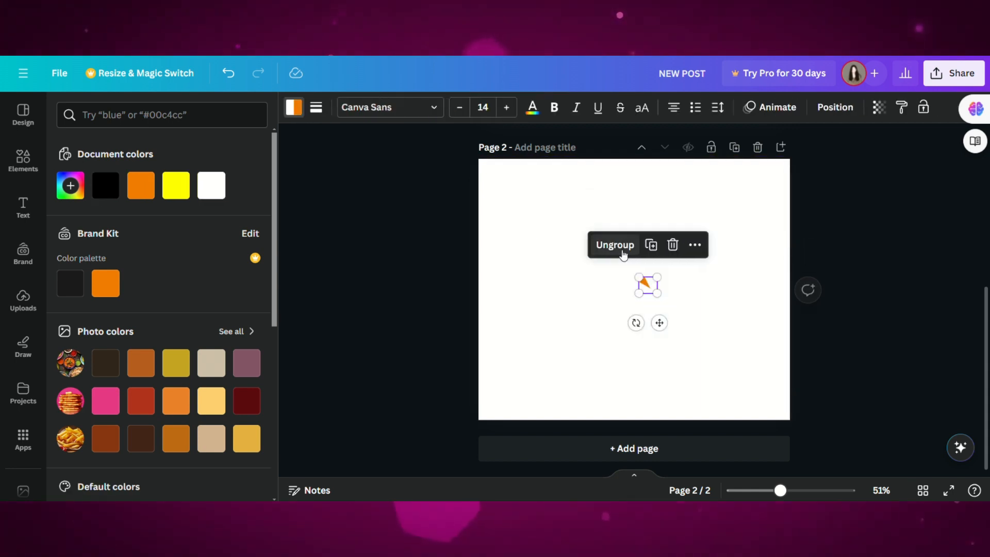
{"action": "left_click_drag", "start_coordinate": [645, 282], "coordinate": [630, 232]}
{"action": "key", "text": "ctrl+x"}
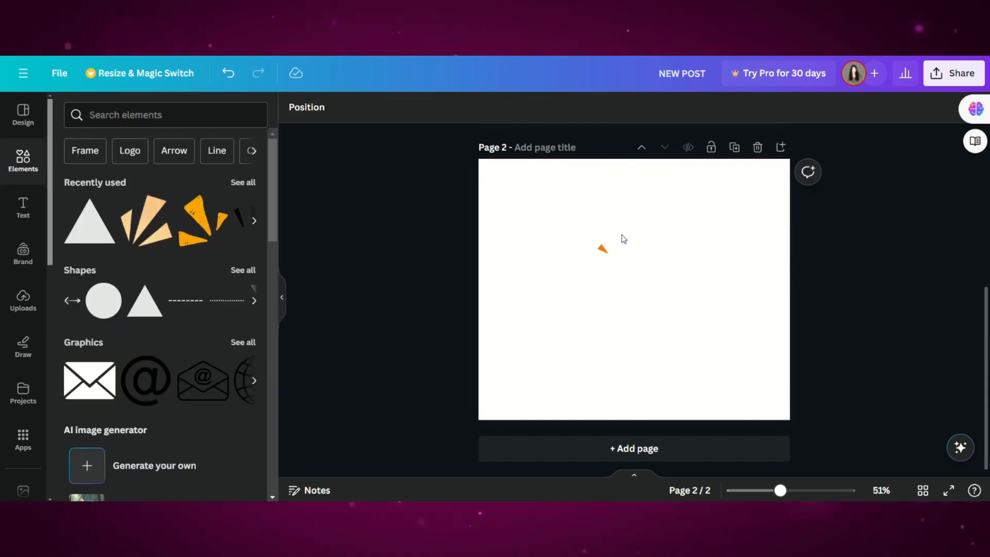
{"action": "scroll", "coordinate": [623, 237], "scroll_direction": "up", "scroll_amount": 6}
{"action": "left_click", "coordinate": [544, 218]}
{"action": "key", "text": "ctrl+v"}
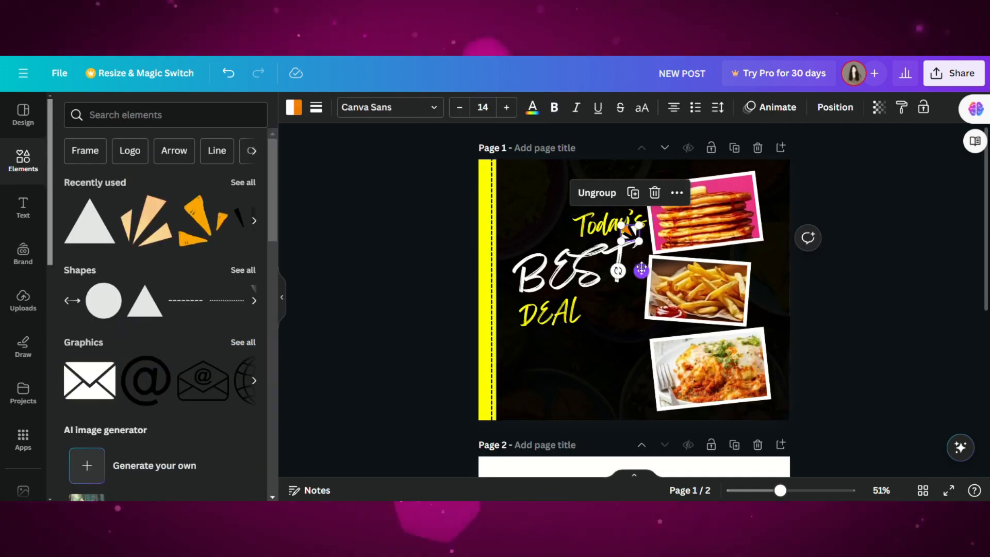
{"action": "left_click_drag", "start_coordinate": [641, 271], "coordinate": [563, 245]}
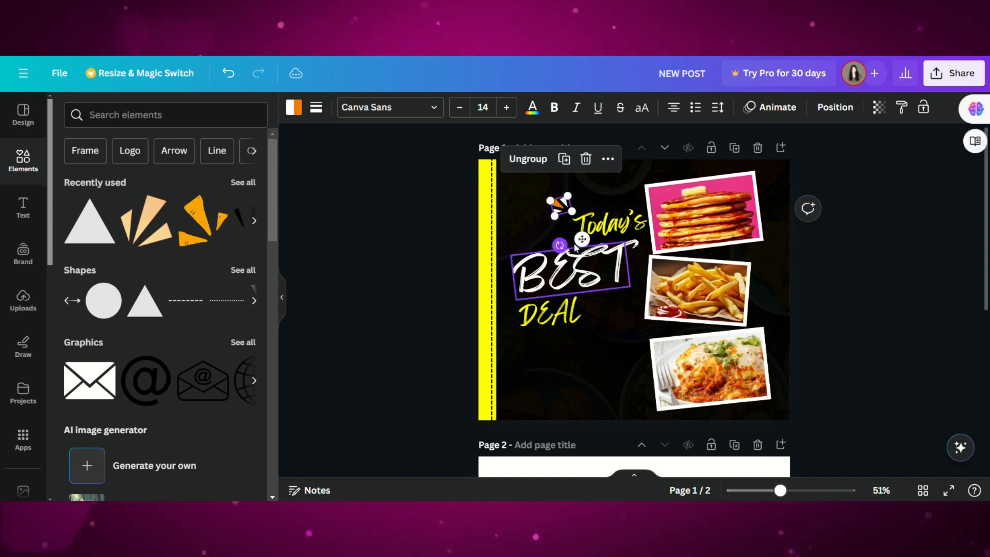
- Ungroup the burst near "Today's" and recolor its middle triangle yellow
{"action": "left_click", "coordinate": [532, 159]}
{"action": "left_click", "coordinate": [453, 228]}
{"action": "left_click", "coordinate": [561, 202]}
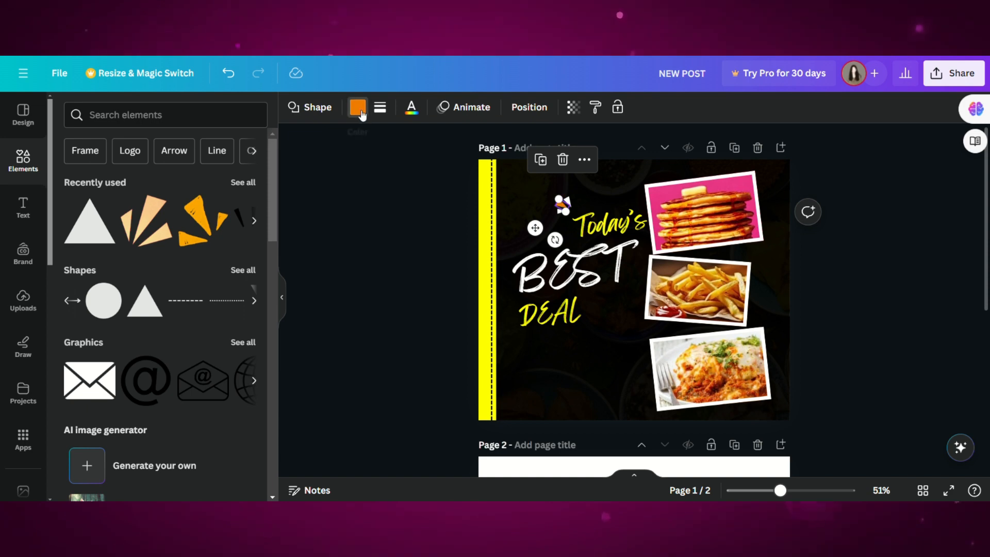
{"action": "left_click", "coordinate": [358, 107]}
{"action": "left_click", "coordinate": [212, 184]}
{"action": "left_click", "coordinate": [447, 257]}
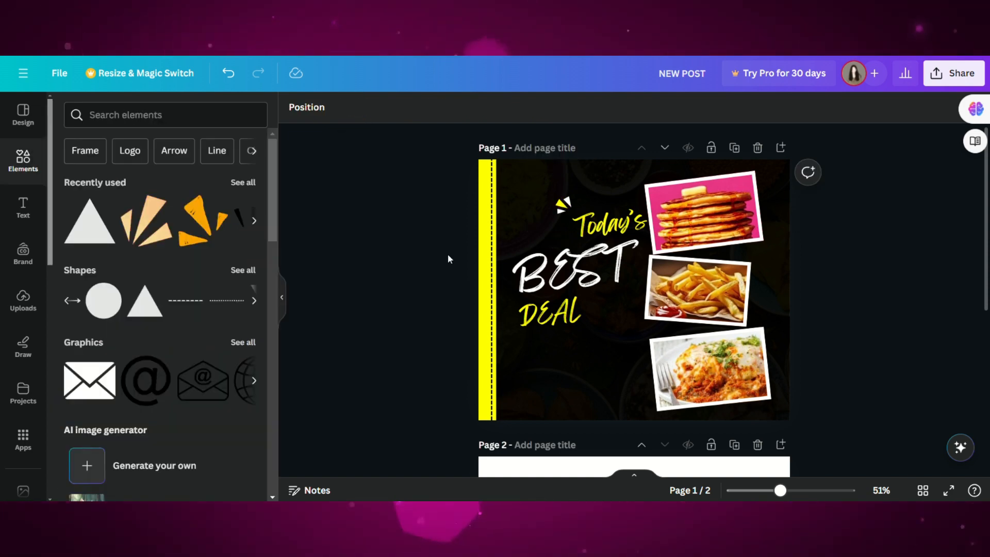
{"action": "left_click", "coordinate": [563, 206]}
{"action": "left_click", "coordinate": [448, 216]}
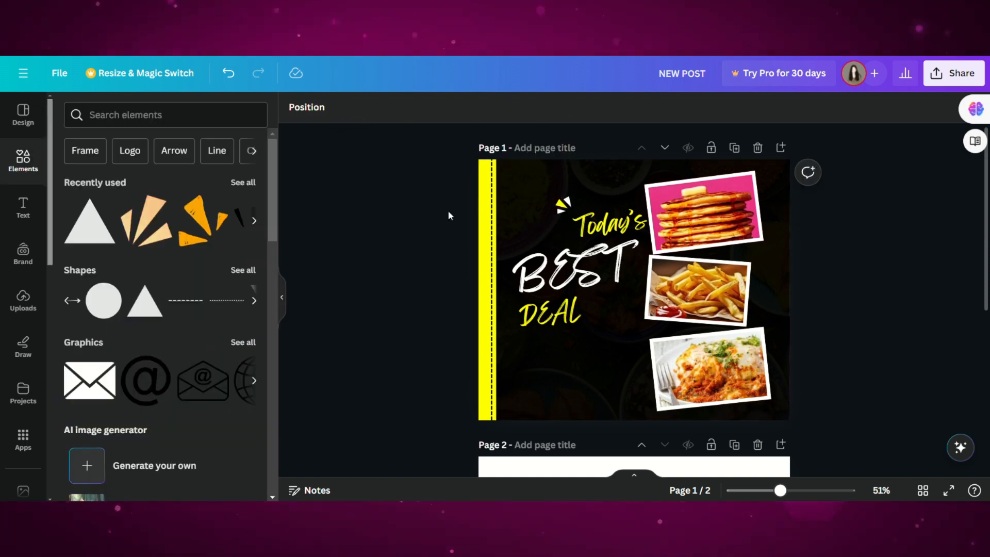
- Add a yellow circle below DEAL and center a slightly smaller white circle on top of it
{"action": "left_click", "coordinate": [108, 314]}
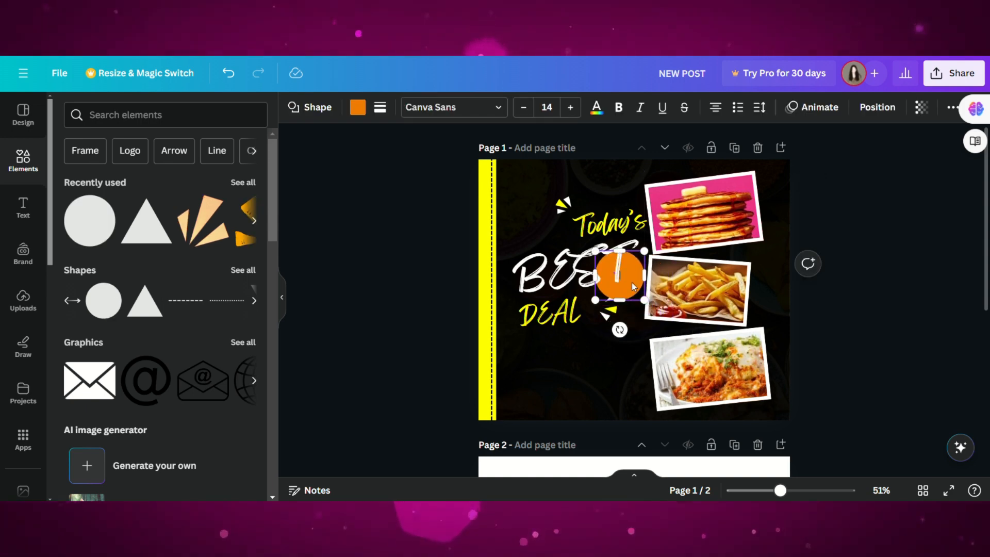
{"action": "left_click_drag", "start_coordinate": [618, 279], "coordinate": [570, 369]}
{"action": "left_click", "coordinate": [358, 107]}
{"action": "left_click", "coordinate": [212, 183]}
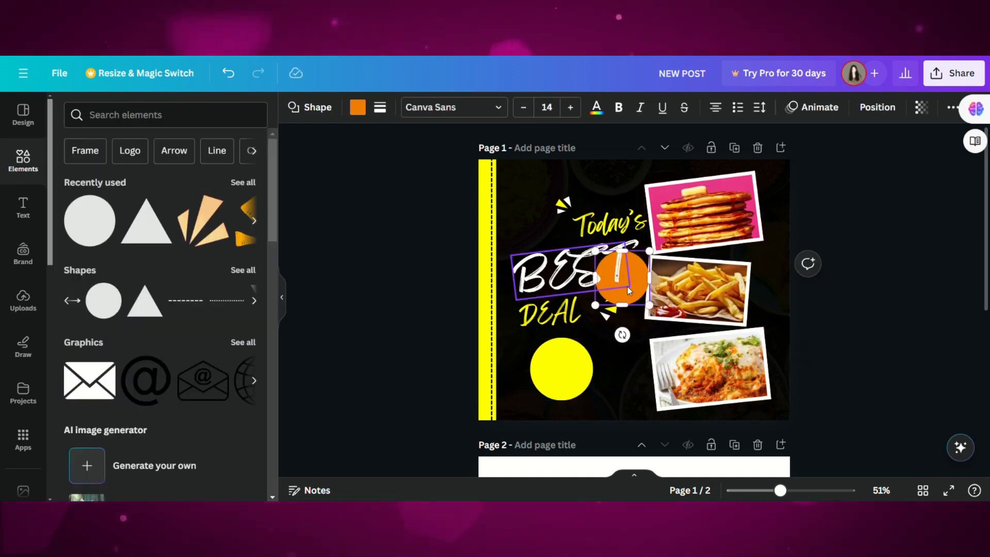
{"action": "left_click_drag", "start_coordinate": [651, 299], "coordinate": [589, 397]}
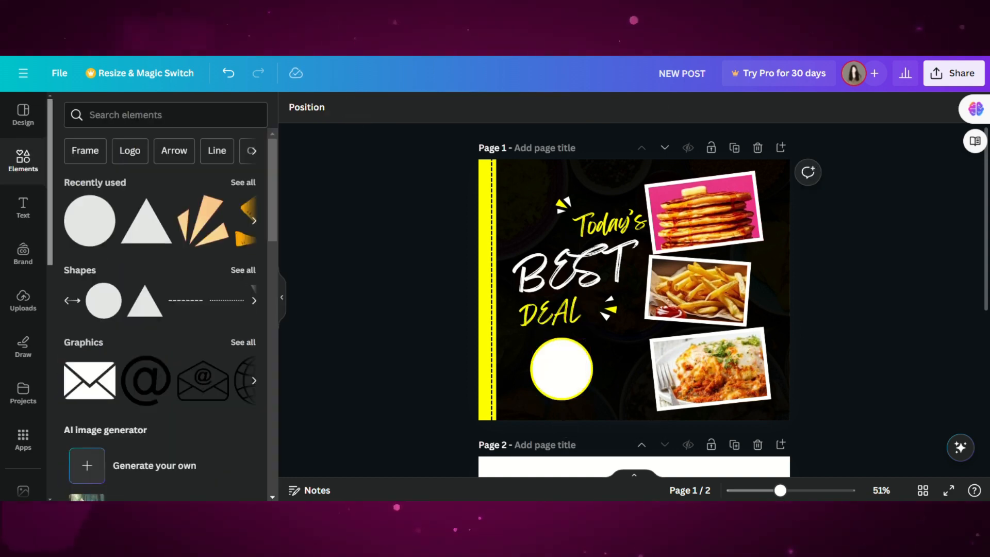
{"action": "scroll", "coordinate": [399, 249], "scroll_direction": "down", "scroll_amount": 5}
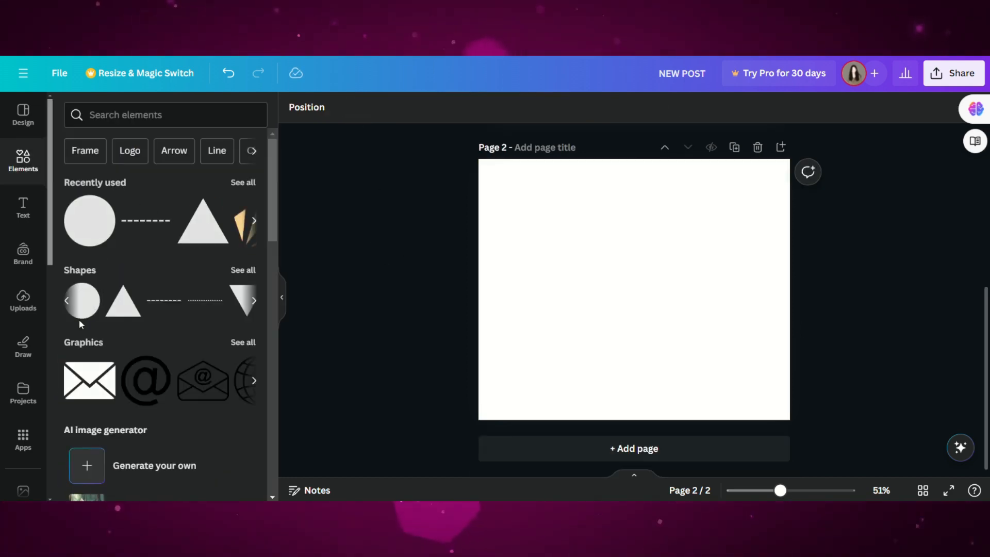
- Add a circle on page 2 with no fill and a dashed black border of weight 3
{"action": "left_click", "coordinate": [85, 309]}
{"action": "left_click", "coordinate": [362, 117]}
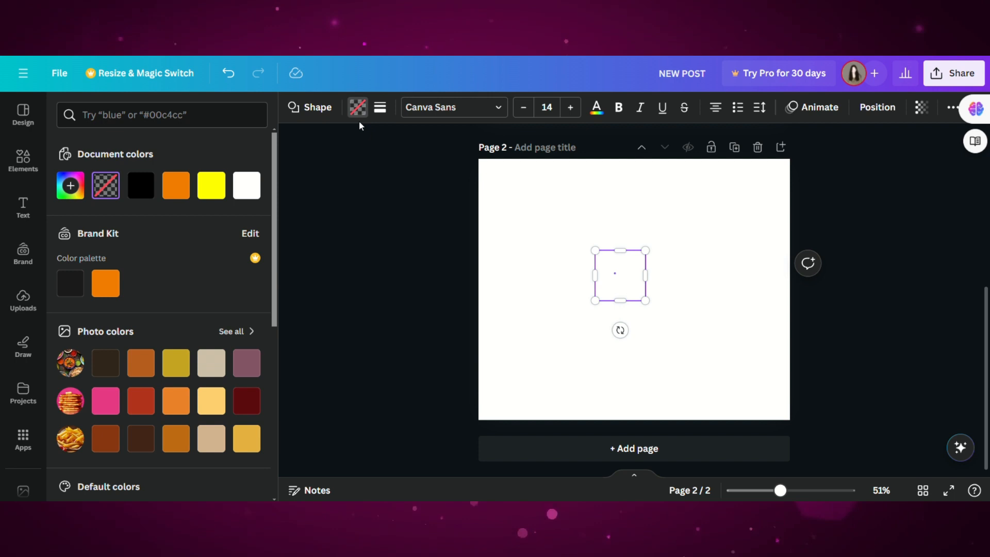
{"action": "left_click", "coordinate": [380, 106]}
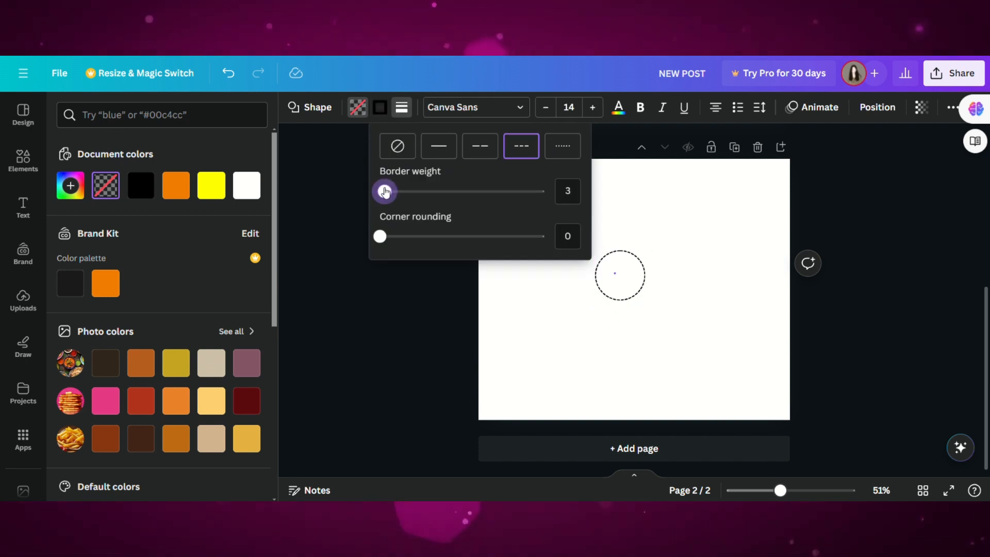
{"action": "left_click_drag", "start_coordinate": [646, 302], "coordinate": [594, 406]}
- Cut the dashed circle from page 2, paste it on page 1, and fit it inside the badge's white circle
{"action": "key", "text": "ctrl+x"}
{"action": "scroll", "coordinate": [615, 285], "scroll_direction": "up", "scroll_amount": 6}
{"action": "key", "text": "ctrl+v"}
{"action": "left_click_drag", "start_coordinate": [567, 375], "coordinate": [562, 360]}
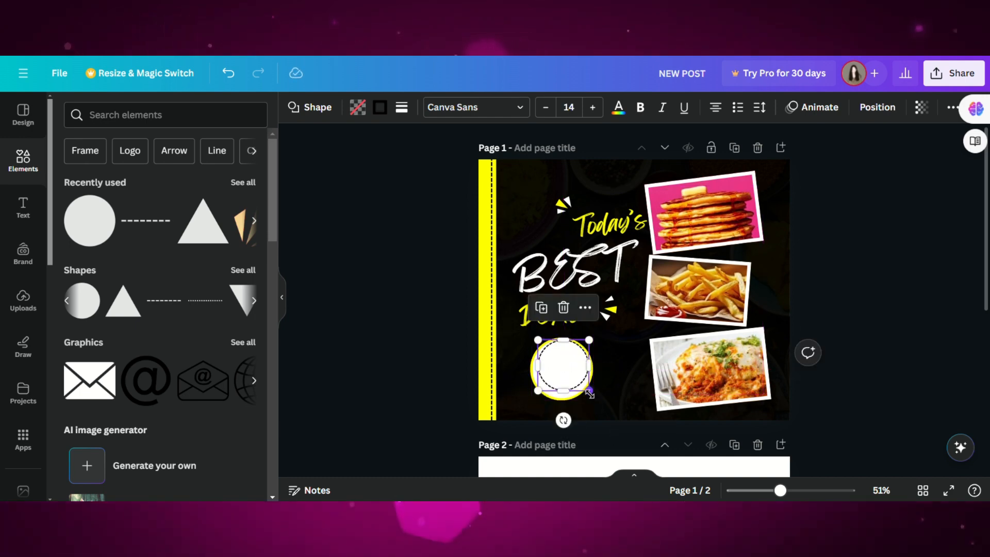
{"action": "left_click_drag", "start_coordinate": [588, 390], "coordinate": [560, 383]}
- Move the heading with its bursts and the circular badge higher on page 1, leaving room below the badge
{"action": "left_click_drag", "start_coordinate": [592, 400], "coordinate": [561, 350]}
{"action": "left_click", "coordinate": [435, 320]}
{"action": "left_click", "coordinate": [360, 290]}
{"action": "left_click", "coordinate": [549, 252]}
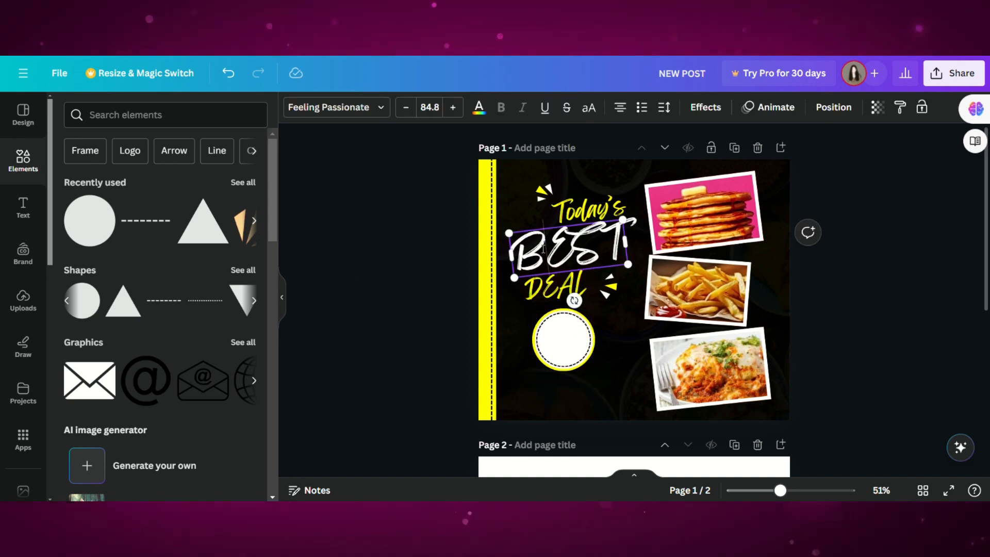
{"action": "left_click_drag", "start_coordinate": [552, 253], "coordinate": [518, 254]}
{"action": "left_click", "coordinate": [452, 114]}
{"action": "left_click", "coordinate": [452, 114]}
{"action": "left_click", "coordinate": [451, 115]}
{"action": "left_click", "coordinate": [451, 114]}
{"action": "left_click", "coordinate": [410, 109]}
{"action": "left_click", "coordinate": [410, 110]}
{"action": "left_click", "coordinate": [411, 109]}
{"action": "left_click", "coordinate": [410, 109]}
{"action": "left_click", "coordinate": [443, 275]}
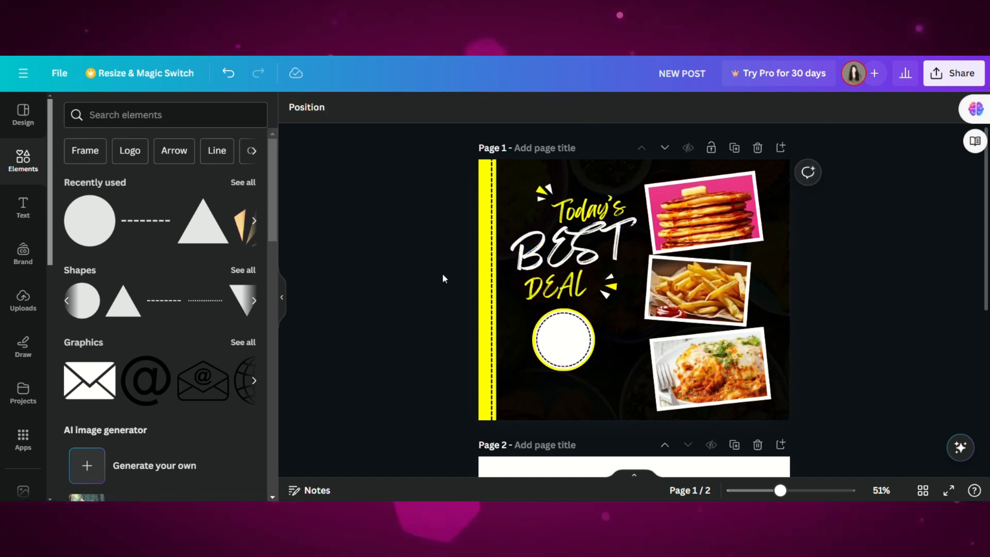
- Add a heading reading "50%", shrink it, and place it inside the circular badge
{"action": "left_click", "coordinate": [22, 222]}
{"action": "left_click", "coordinate": [137, 268]}
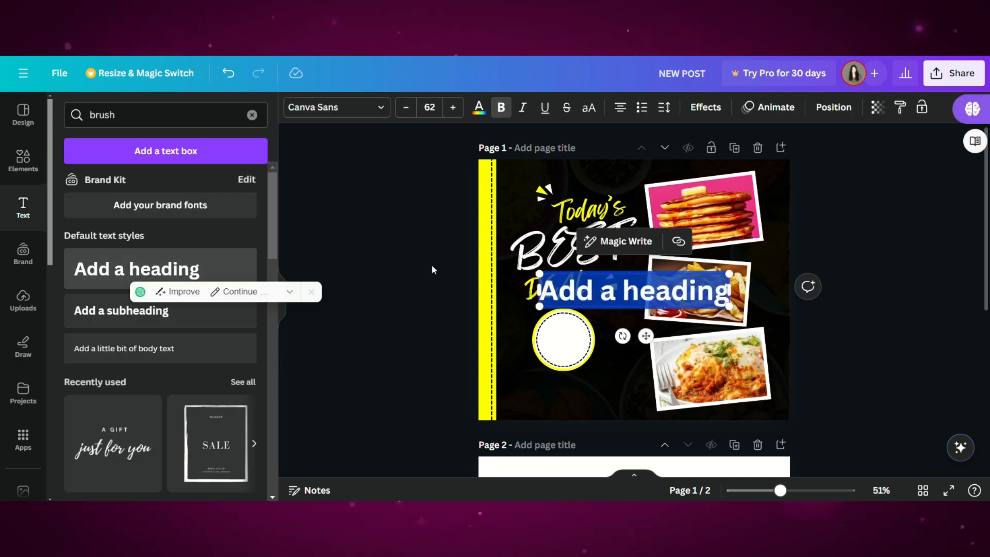
{"action": "type", "text": "50%"}
{"action": "left_click_drag", "start_coordinate": [643, 336], "coordinate": [576, 376]}
{"action": "left_click", "coordinate": [578, 338]}
- Set "50%" in Aerospace bold at size 31.4 and center it in the badge's upper half
{"action": "left_click", "coordinate": [336, 107]}
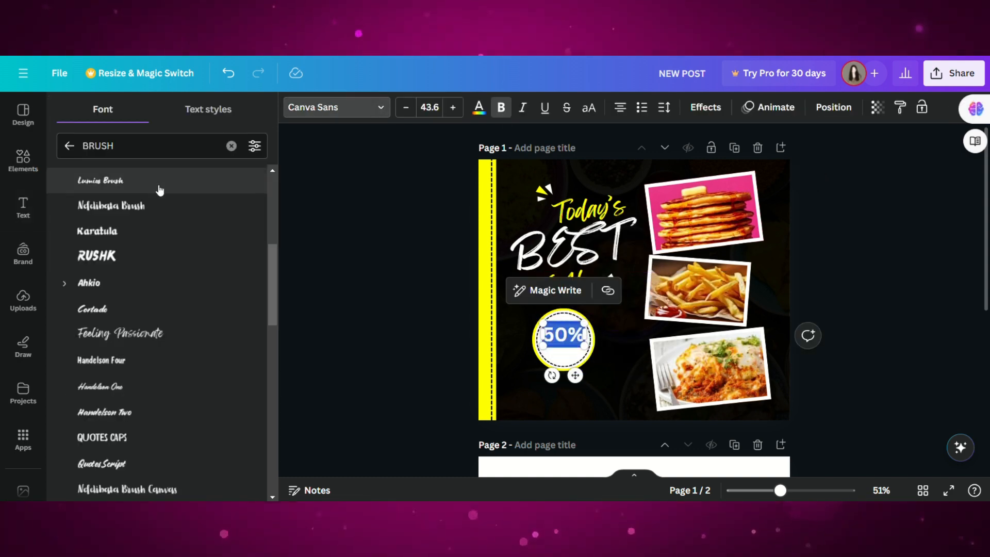
{"action": "left_click", "coordinate": [232, 145]}
{"action": "type", "text": "bold"}
{"action": "left_click", "coordinate": [155, 321]}
{"action": "left_click", "coordinate": [359, 395]}
{"action": "left_click", "coordinate": [565, 335]}
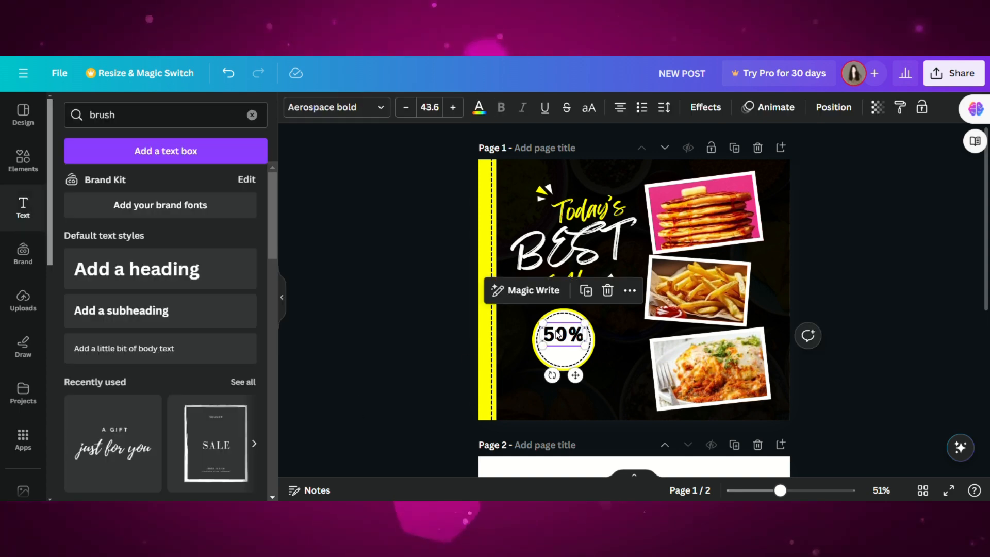
{"action": "left_click_drag", "start_coordinate": [584, 346], "coordinate": [565, 330]}
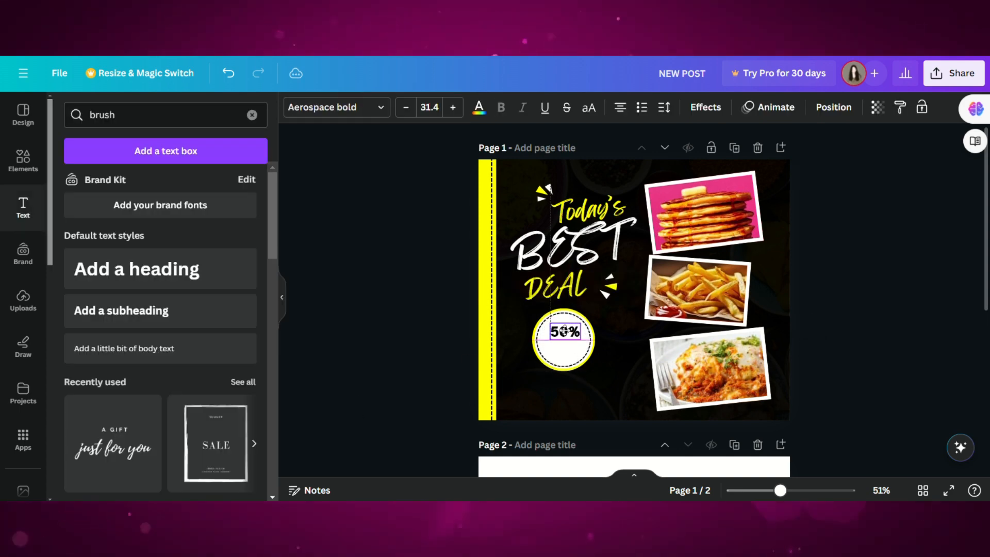
{"action": "left_click", "coordinate": [401, 325]}
- Add the text "O F F" in regular weight at size 23.4, centered just beneath "50%" in the badge
{"action": "left_click", "coordinate": [181, 287]}
{"action": "double_click", "coordinate": [640, 295]}
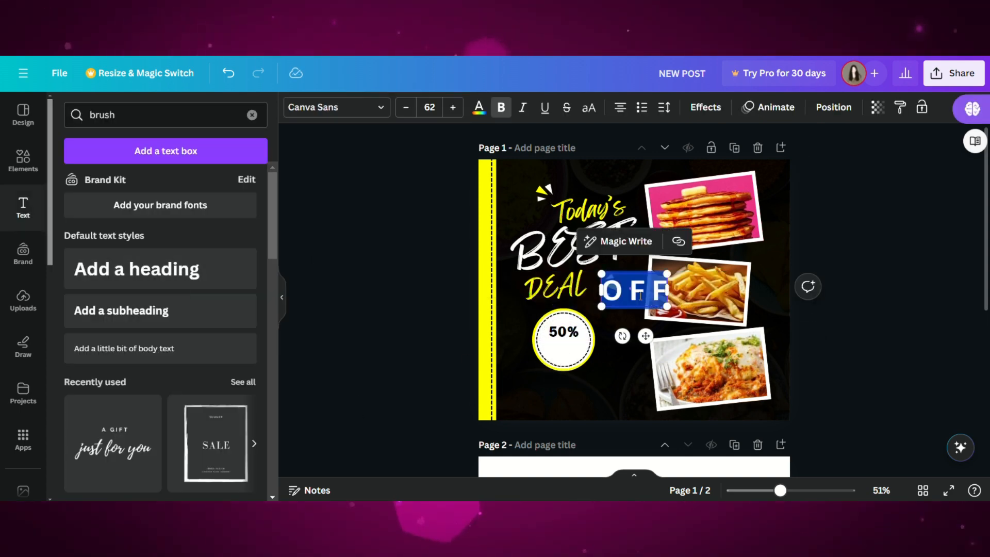
{"action": "left_click_drag", "start_coordinate": [646, 336], "coordinate": [575, 379]}
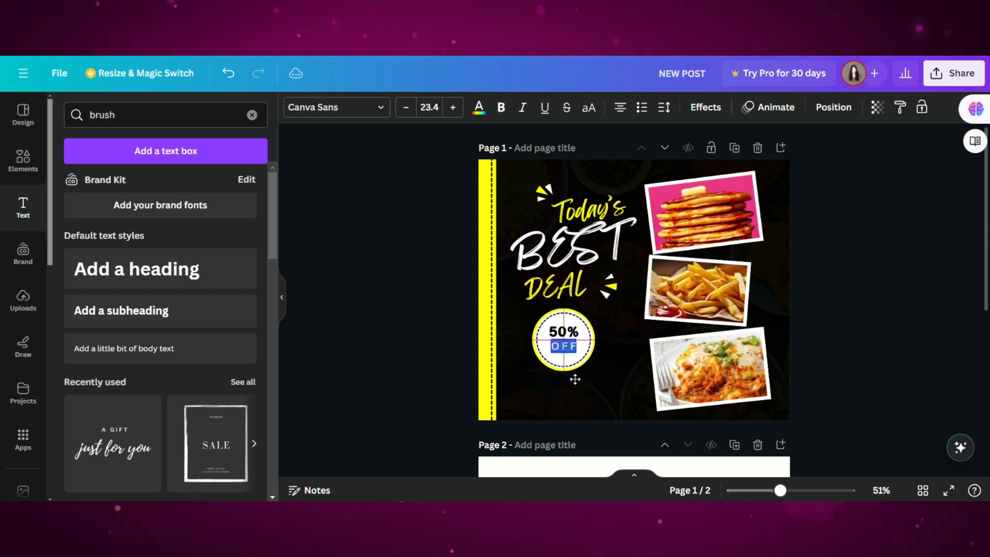
{"action": "left_click", "coordinate": [467, 324]}
{"action": "left_click", "coordinate": [562, 344]}
{"action": "left_click_drag", "start_coordinate": [562, 345], "coordinate": [561, 343]}
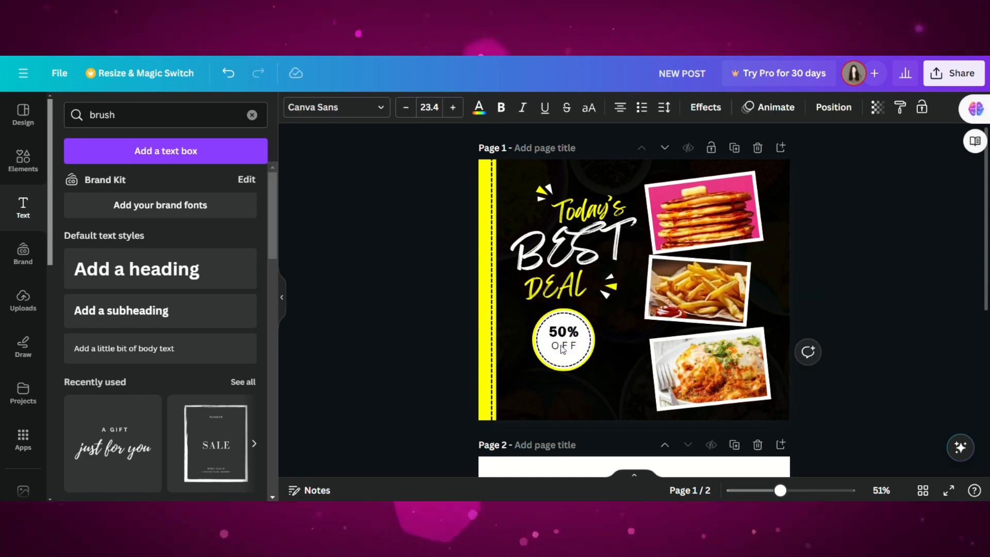
{"action": "left_click", "coordinate": [438, 344]}
- Add a small black "LIMITED OFFER" body text and center it beneath "O F F" inside the badge
{"action": "left_click", "coordinate": [219, 340]}
{"action": "type", "text": "LIMITED OFFER"}
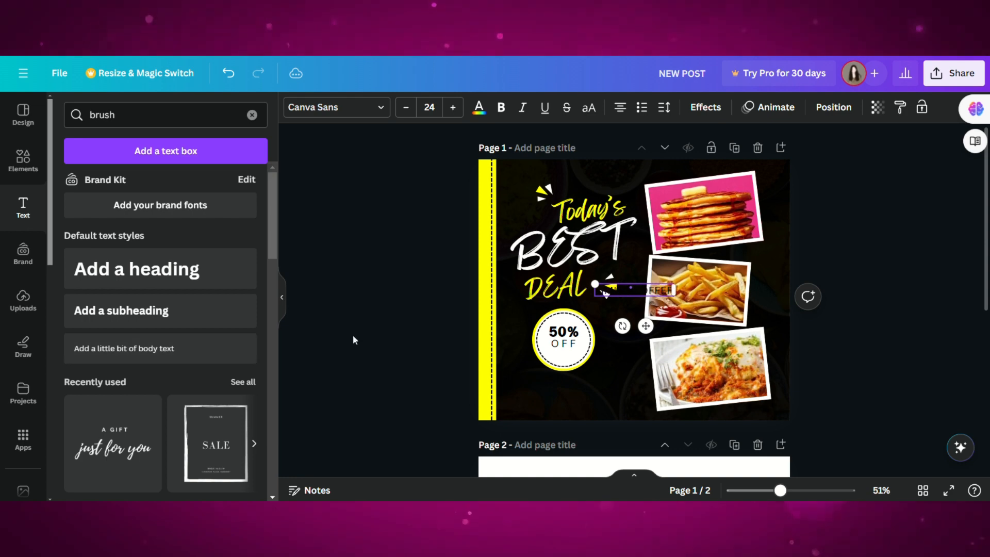
{"action": "key", "text": "ctrl+a"}
{"action": "left_click", "coordinate": [479, 108]}
{"action": "left_click_drag", "start_coordinate": [646, 326], "coordinate": [572, 385]}
{"action": "left_click_drag", "start_coordinate": [522, 343], "coordinate": [571, 356]}
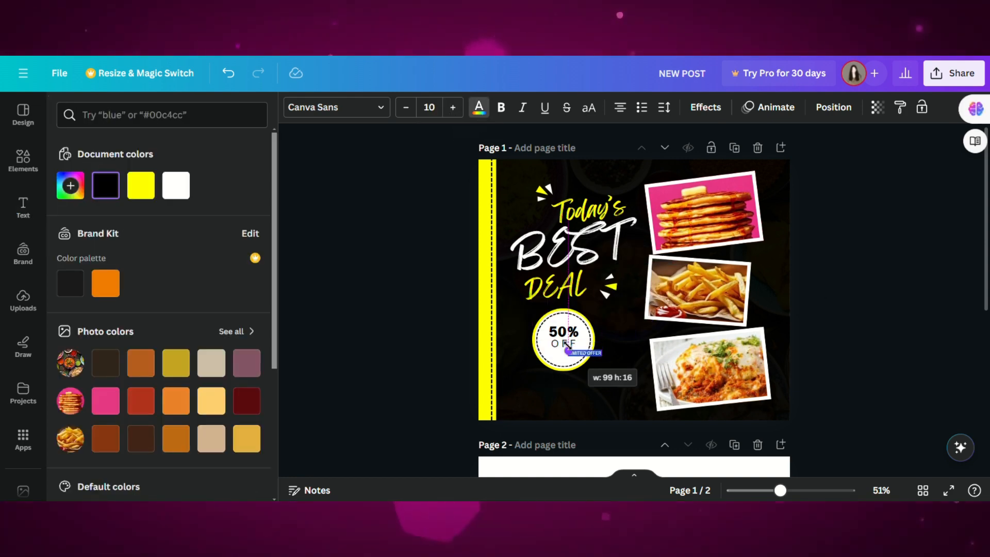
{"action": "left_click_drag", "start_coordinate": [598, 387], "coordinate": [581, 387]}
{"action": "left_click", "coordinate": [410, 320]}
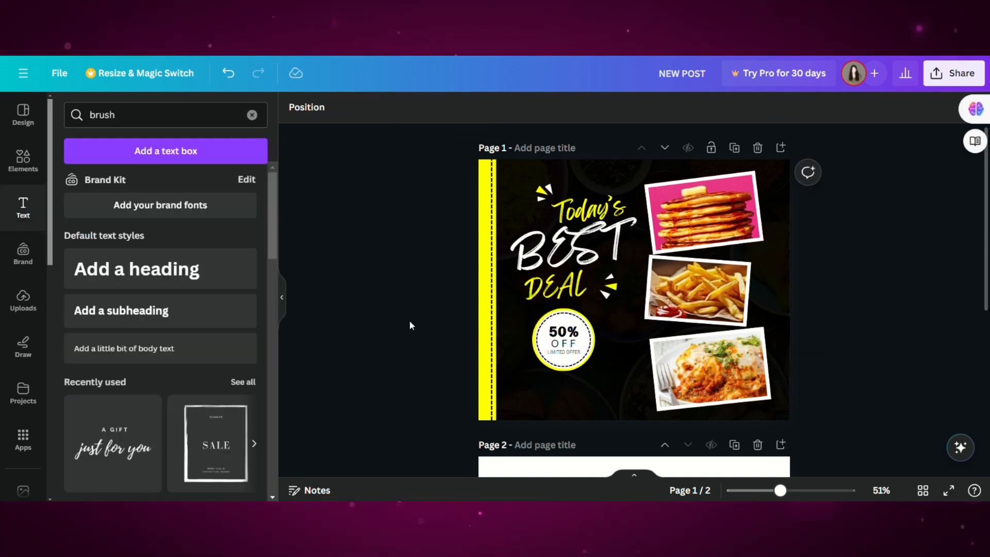
- Add a square, resize it into a small horizontal rectangle, and place it below the circular badge
{"action": "left_click", "coordinate": [25, 160]}
{"action": "scroll", "coordinate": [139, 309], "scroll_direction": "up", "scroll_amount": 3}
{"action": "left_click", "coordinate": [66, 300]}
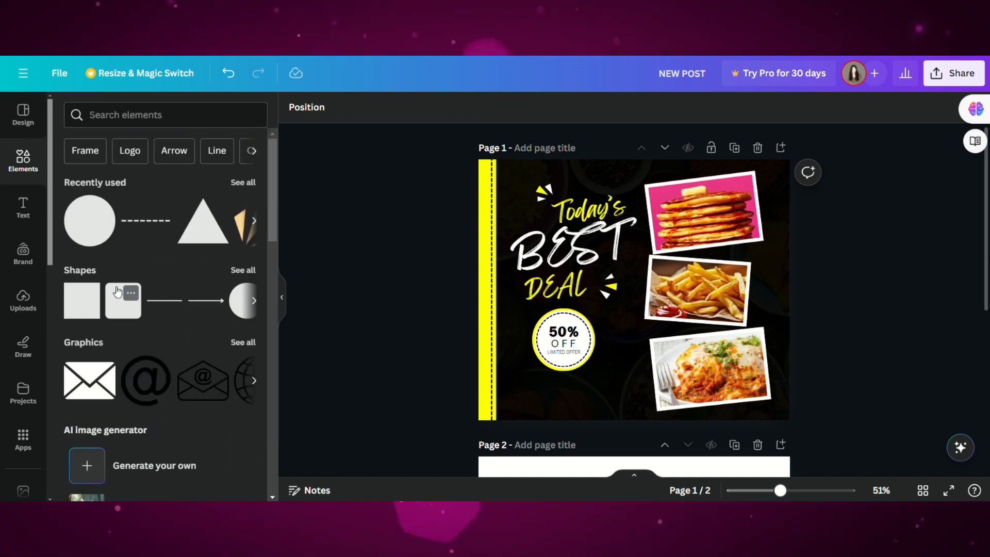
{"action": "left_click", "coordinate": [86, 305]}
{"action": "left_click_drag", "start_coordinate": [636, 329], "coordinate": [641, 276]}
{"action": "left_click_drag", "start_coordinate": [676, 263], "coordinate": [652, 262]}
{"action": "left_click_drag", "start_coordinate": [637, 306], "coordinate": [581, 439]}
{"action": "left_click_drag", "start_coordinate": [569, 412], "coordinate": [569, 405]}
- Recolor the rectangle below the badge yellow and align it under the badge
{"action": "left_click", "coordinate": [357, 108]}
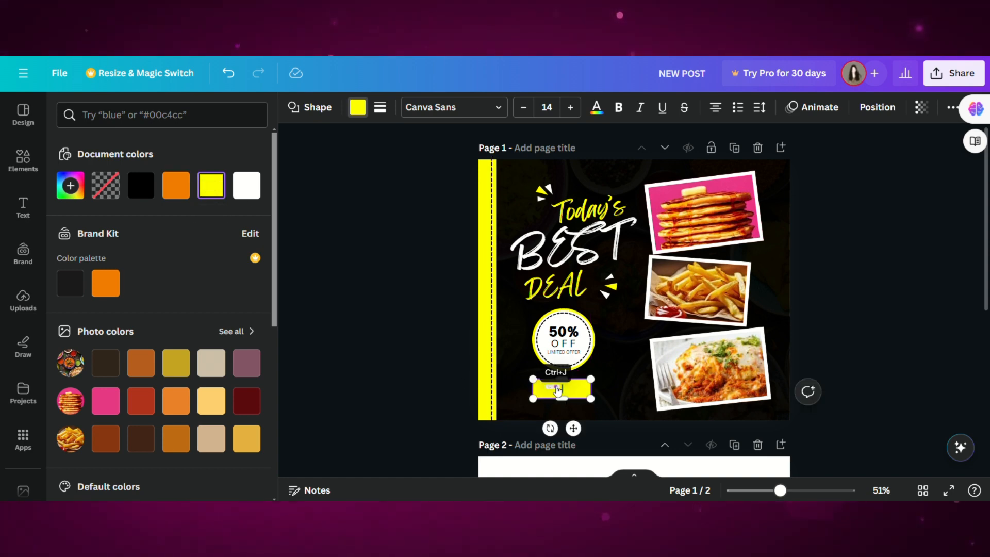
{"action": "left_click", "coordinate": [431, 377]}
{"action": "left_click_drag", "start_coordinate": [575, 391], "coordinate": [579, 391]}
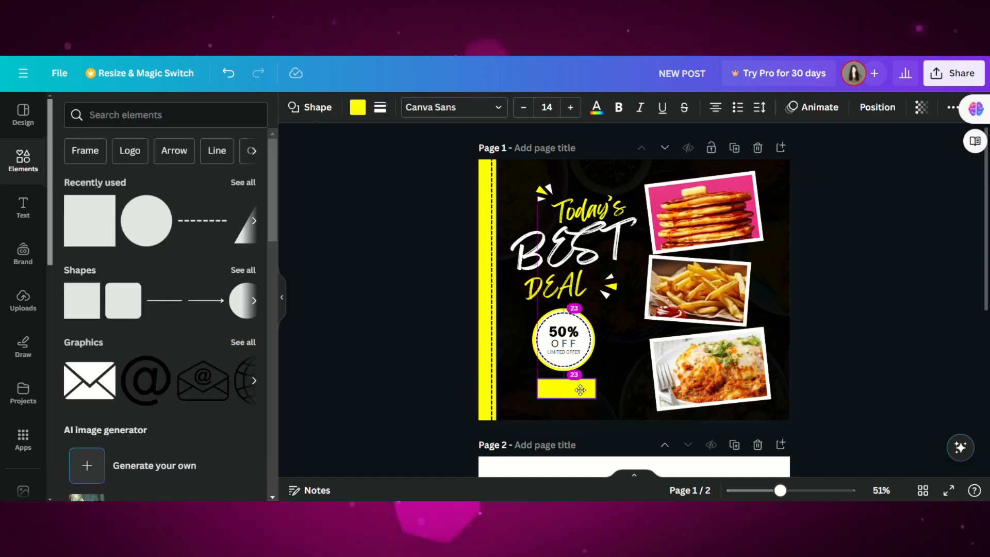
{"action": "left_click", "coordinate": [356, 332]}
- Add a heading starting with "ORDER", shrink it, and place it on the yellow rectangle
{"action": "left_click", "coordinate": [23, 206]}
{"action": "left_click", "coordinate": [141, 277]}
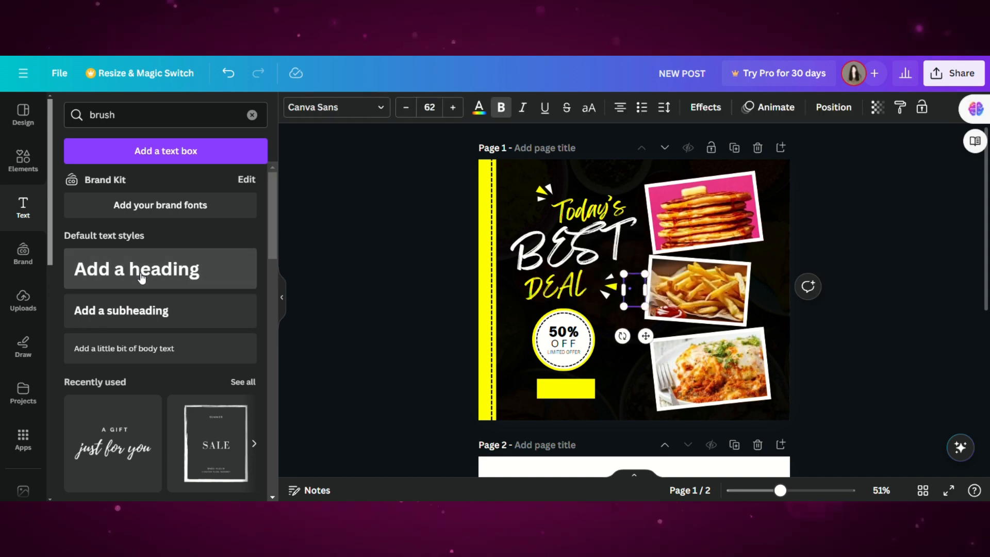
{"action": "double_click", "coordinate": [643, 291]}
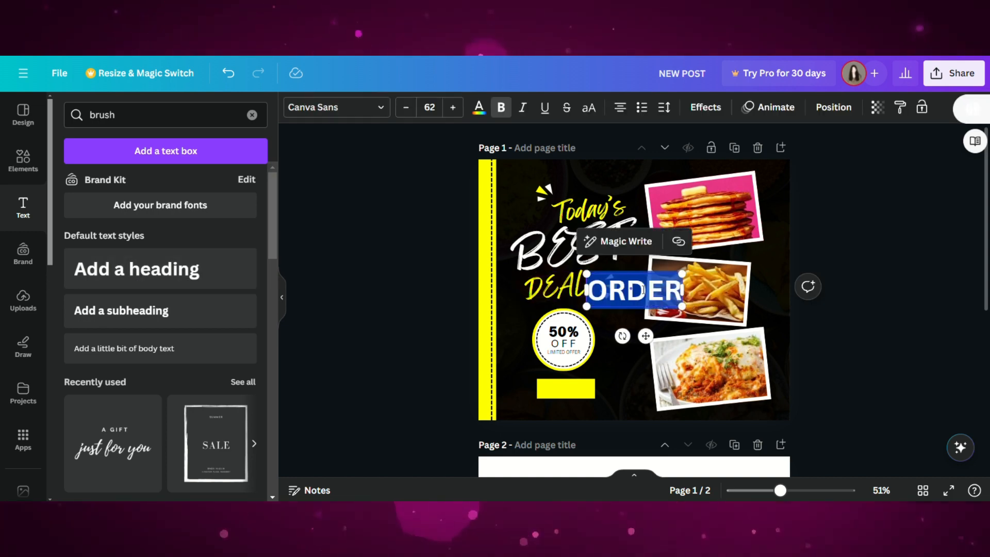
{"action": "left_click", "coordinate": [479, 107]}
{"action": "left_click_drag", "start_coordinate": [646, 336], "coordinate": [596, 419]}
{"action": "left_click_drag", "start_coordinate": [633, 389], "coordinate": [573, 422]}
{"action": "left_click", "coordinate": [406, 330]}
- Change the text on the yellow rectangle to "Order Now", center it, and remove its bold style
{"action": "double_click", "coordinate": [580, 390]}
{"action": "key", "text": "BackSpace"}
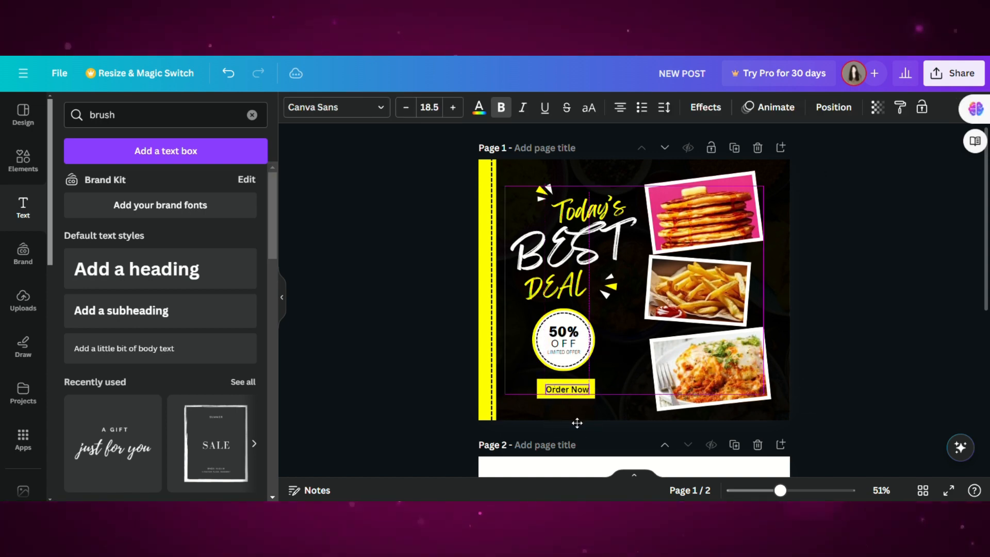
{"action": "left_click", "coordinate": [410, 345]}
{"action": "double_click", "coordinate": [566, 389]}
{"action": "left_click", "coordinate": [501, 107]}
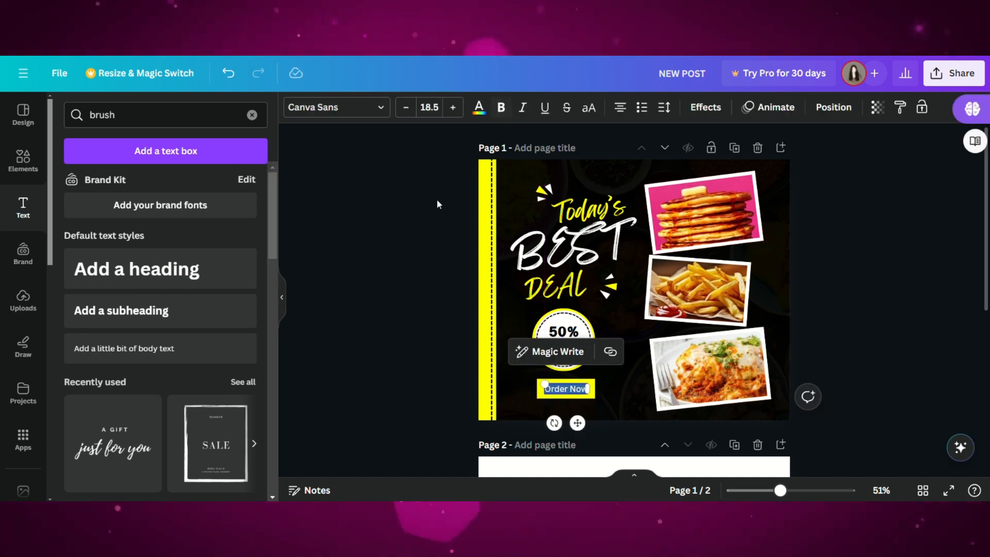
{"action": "left_click", "coordinate": [437, 199]}
- Add a body text reading "WW.MYWEBSITE.COM" and color it white
{"action": "left_click", "coordinate": [205, 349]}
{"action": "key", "text": "BackSpace"}
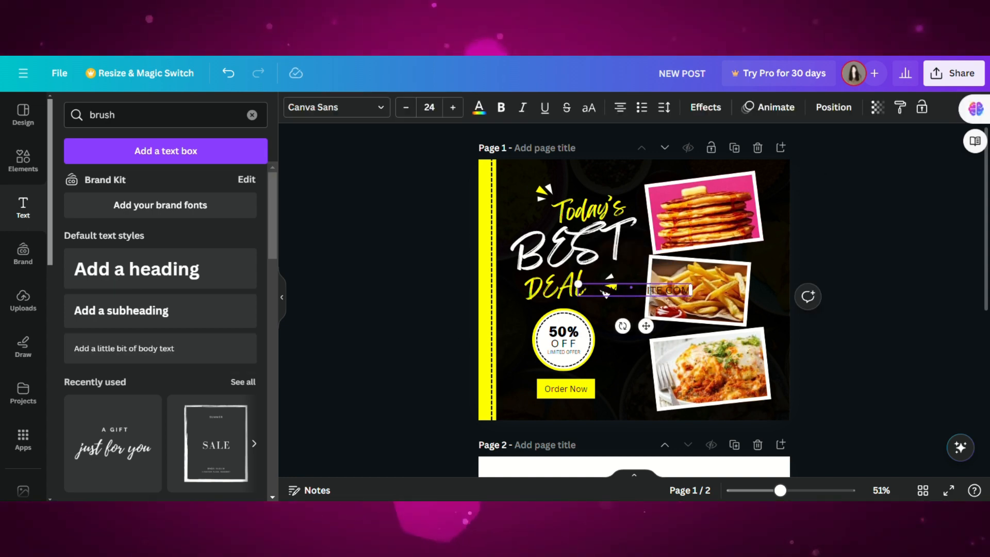
{"action": "type", "text": "WWW.MYWEBSITE.COM"}
{"action": "key", "text": "ctrl+a"}
{"action": "left_click", "coordinate": [476, 117]}
{"action": "left_click", "coordinate": [175, 185]}
- Shrink the website text and center it below the Order Now rectangle
{"action": "left_click_drag", "start_coordinate": [578, 284], "coordinate": [628, 288]}
{"action": "left_click_drag", "start_coordinate": [671, 325], "coordinate": [582, 443]}
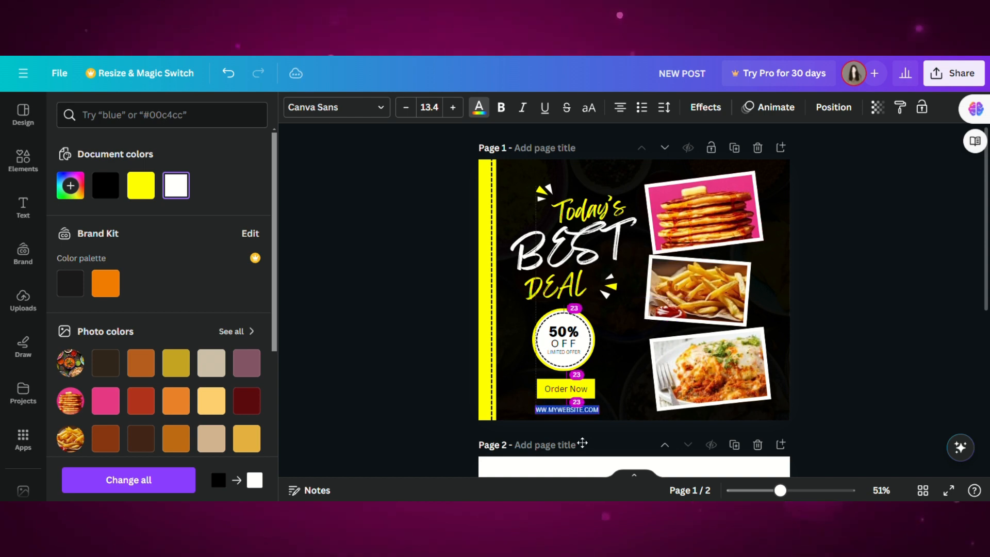
{"action": "left_click_drag", "start_coordinate": [535, 406], "coordinate": [553, 409]}
{"action": "left_click", "coordinate": [432, 357]}
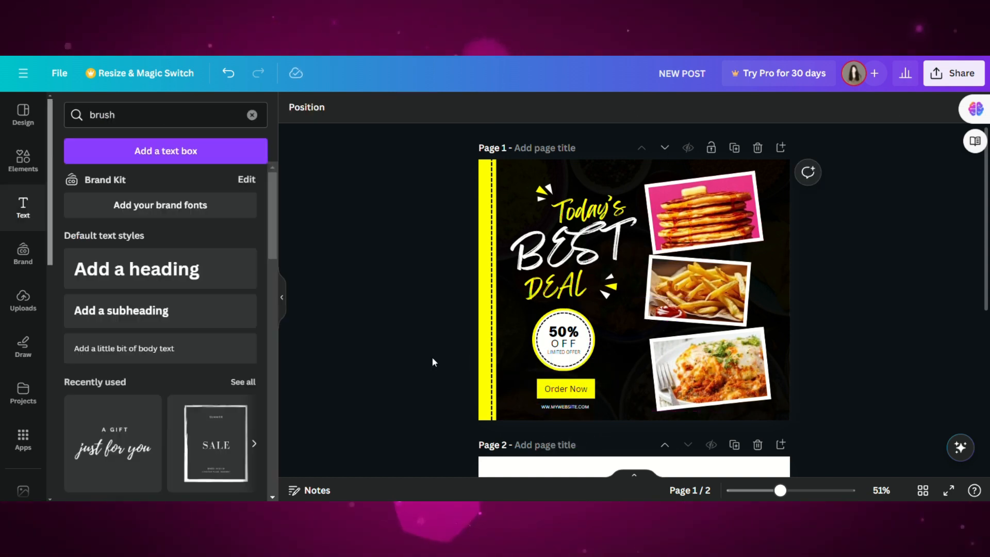
- Search the graphics for "food logo" and add the crossed spoon and fork icon to page 1
{"action": "left_click", "coordinate": [4, 168]}
{"action": "type", "text": "food logo"}
{"action": "key", "text": "Return"}
{"action": "left_click", "coordinate": [110, 145]}
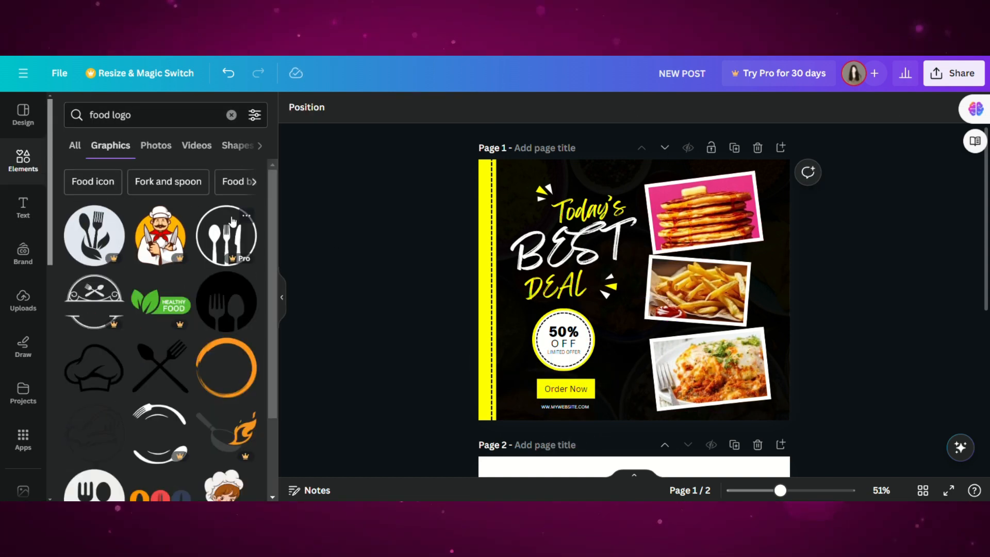
{"action": "left_click", "coordinate": [161, 367]}
- Recolor the crossed spoon and fork yellow, shrink it, and place it in the page's upper left corner
{"action": "left_click", "coordinate": [411, 108]}
{"action": "left_click", "coordinate": [141, 186]}
{"action": "left_click_drag", "start_coordinate": [690, 342], "coordinate": [528, 214]}
{"action": "left_click", "coordinate": [369, 210]}
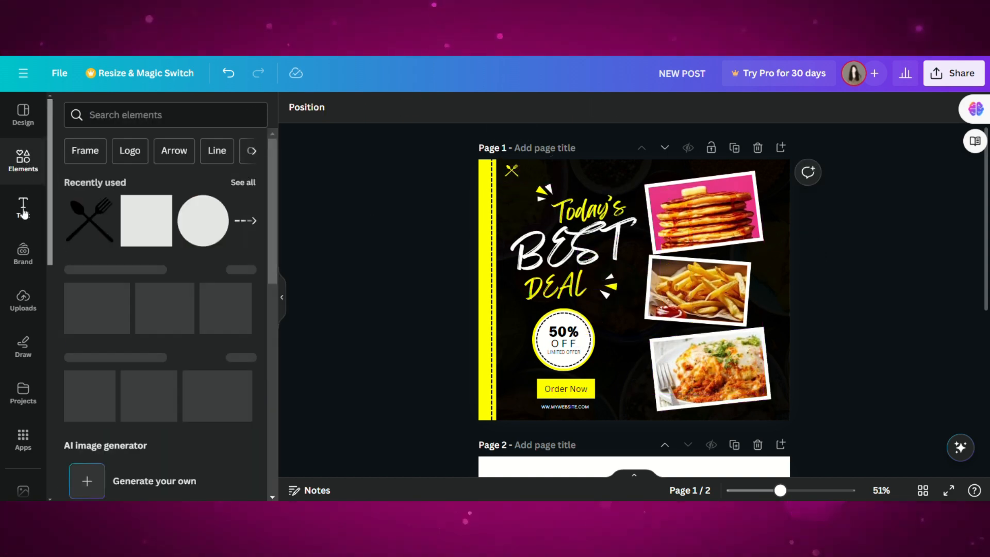
- Add a white heading reading "MY COMPANY", shrink it, and place it beside the spoon and fork icon
{"action": "left_click", "coordinate": [23, 206]}
{"action": "left_click", "coordinate": [134, 270]}
{"action": "type", "text": "MY COMPANY"}
{"action": "key", "text": "ctrl+a"}
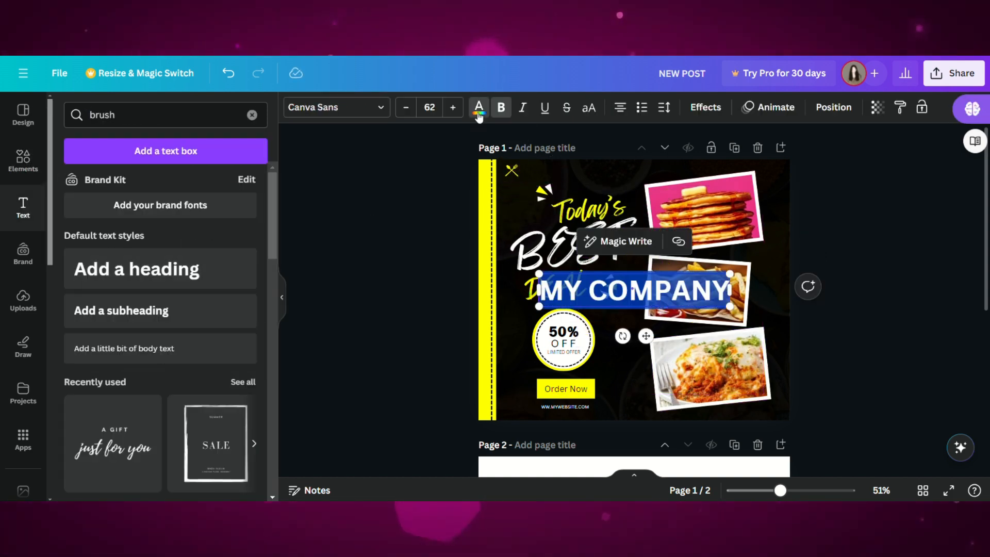
{"action": "left_click", "coordinate": [479, 107]}
{"action": "left_click_drag", "start_coordinate": [728, 307], "coordinate": [612, 287]}
{"action": "left_click_drag", "start_coordinate": [587, 315], "coordinate": [573, 206]}
{"action": "left_click", "coordinate": [407, 199]}
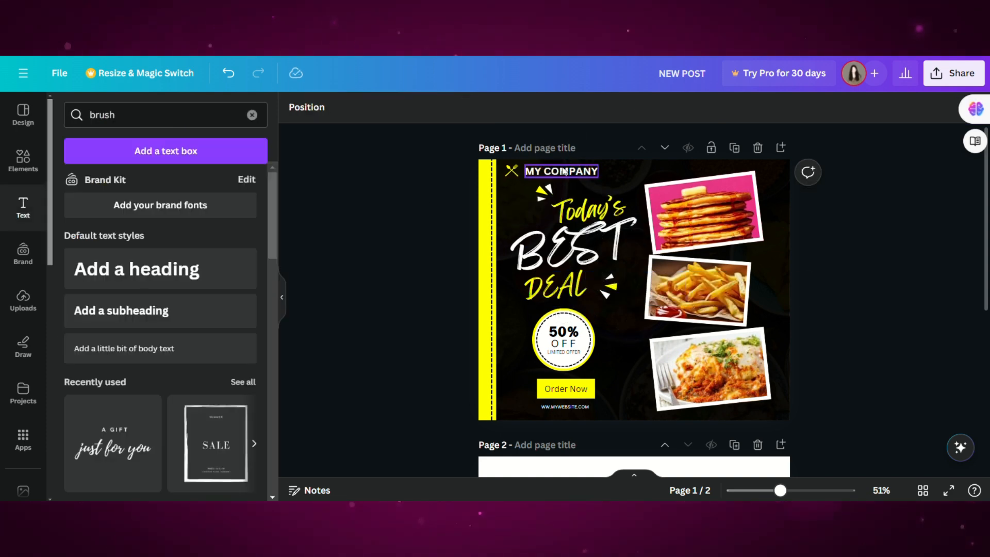
- Reduce "MY COMPANY" to size 15.3 and align it close beside the spoon and fork icon
{"action": "double_click", "coordinate": [559, 172]}
{"action": "left_click_drag", "start_coordinate": [525, 165], "coordinate": [553, 169]}
{"action": "left_click_drag", "start_coordinate": [585, 141], "coordinate": [573, 139]}
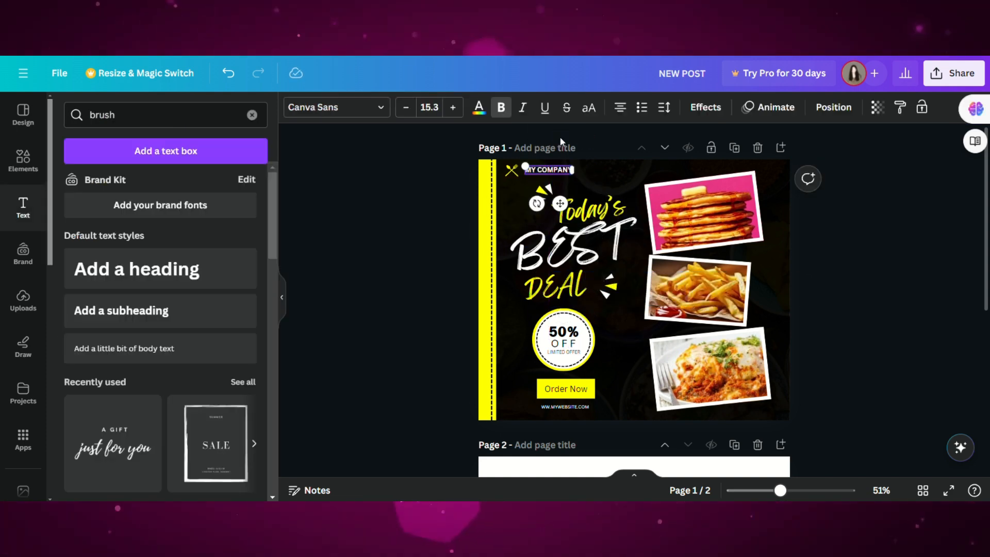
{"action": "left_click", "coordinate": [560, 138]}
{"action": "left_click_drag", "start_coordinate": [534, 169], "coordinate": [534, 173]}
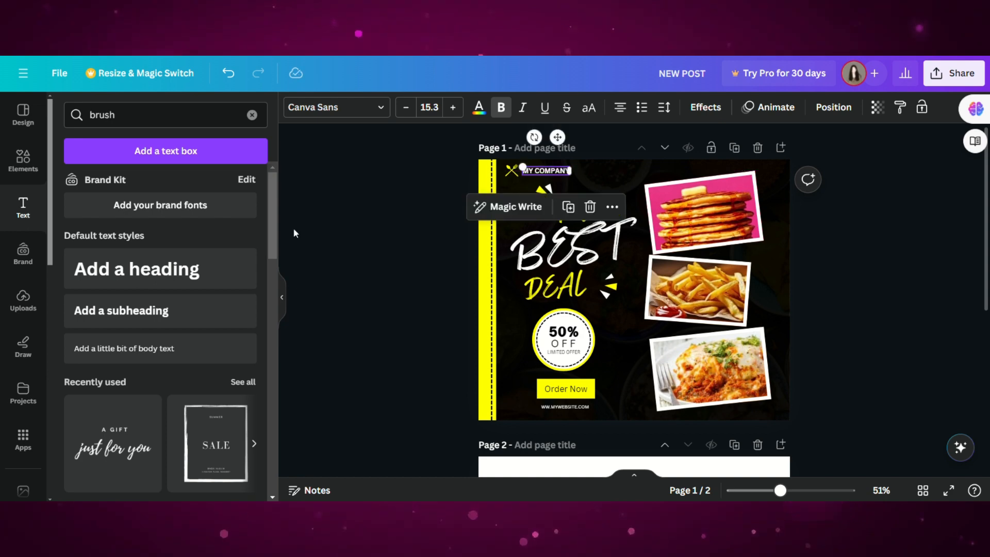
{"action": "left_click", "coordinate": [294, 231]}
- Shift the vertical yellow strip partly off the page's left edge and move its dashed line onto the narrowed strip
{"action": "left_click_drag", "start_coordinate": [480, 188], "coordinate": [474, 189]}
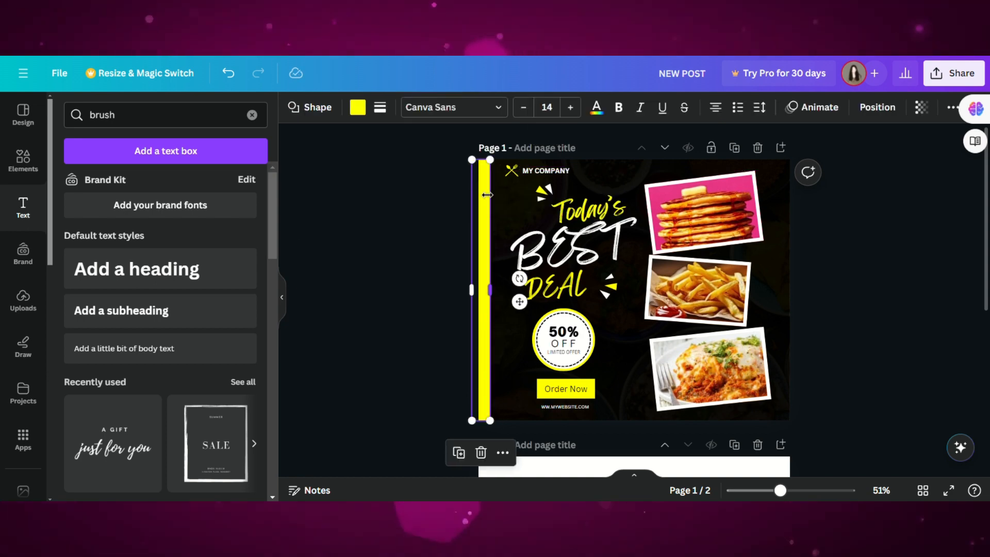
{"action": "left_click", "coordinate": [491, 216]}
{"action": "left_click_drag", "start_coordinate": [523, 274], "coordinate": [514, 270]}
{"action": "left_click", "coordinate": [416, 249]}
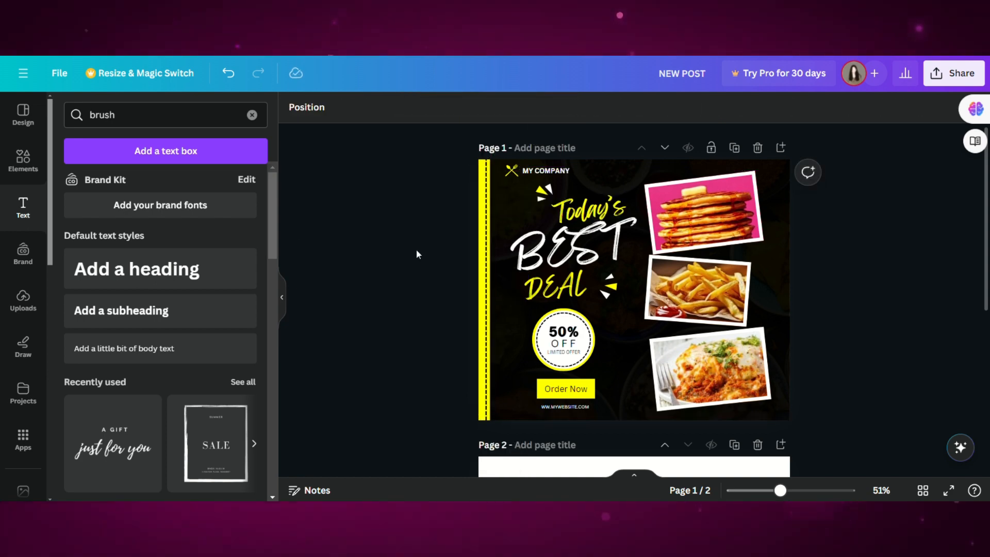
- Delete the blank page 2
{"action": "scroll", "coordinate": [416, 249], "scroll_direction": "down", "scroll_amount": 5}
{"action": "left_click", "coordinate": [757, 210]}
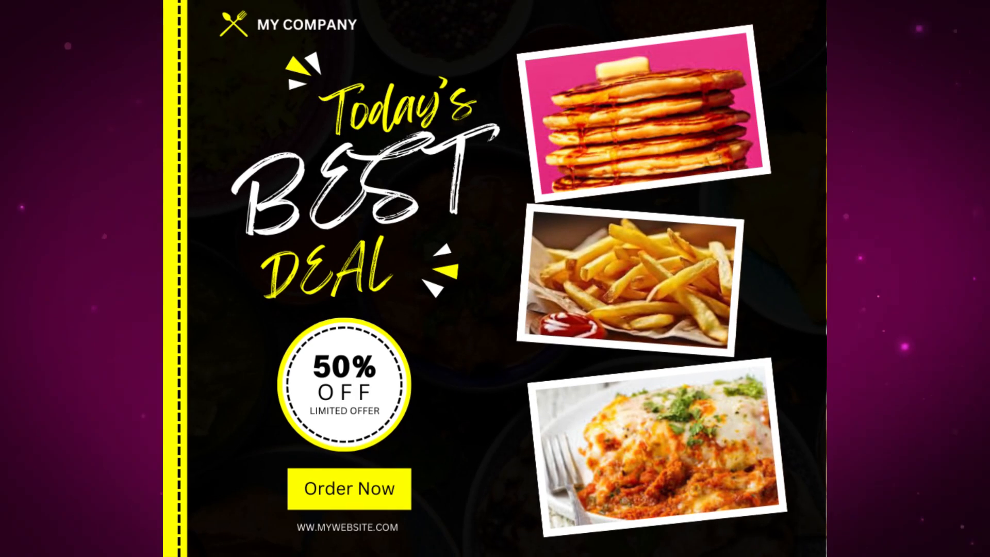